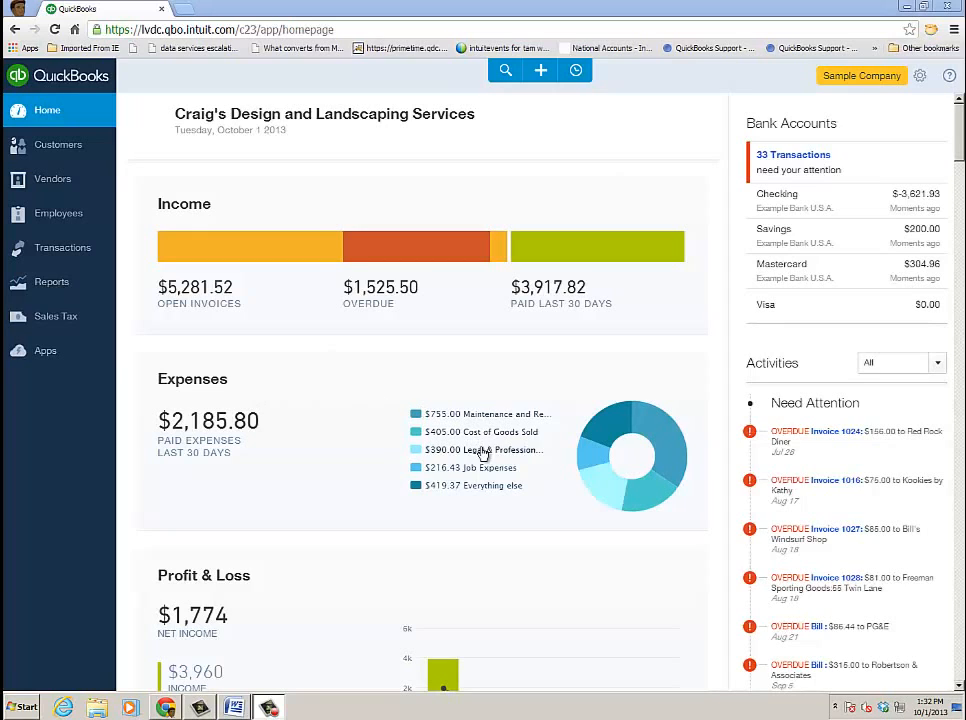
- Check the expense breakdown on the home page and open the overdue Norton Lumber and Building Materials bill from the activities
mouse_move(606, 438)
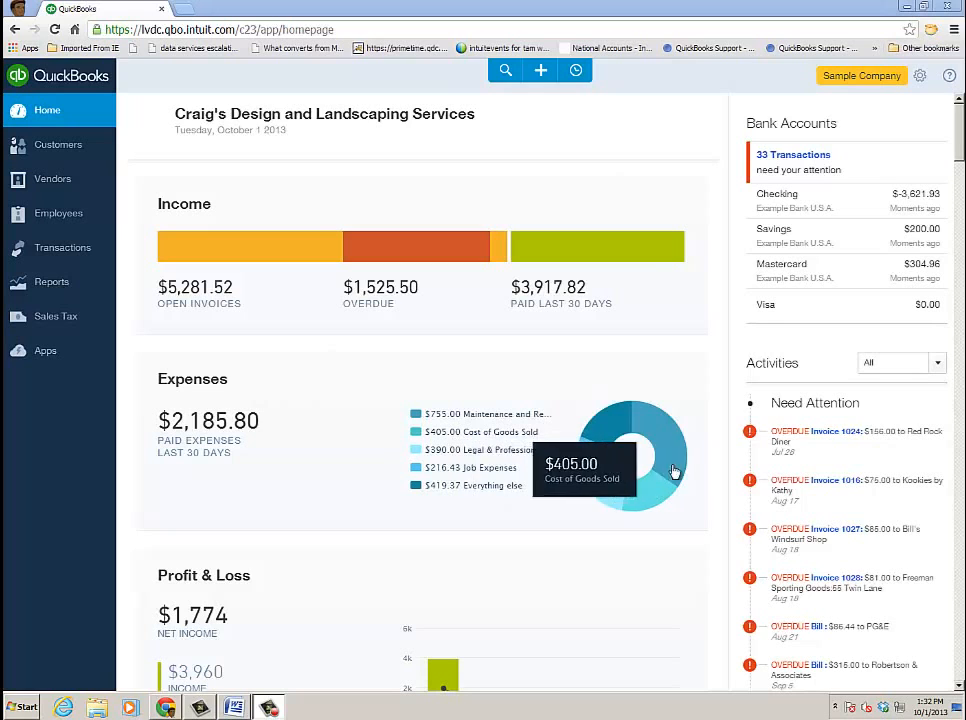
mouse_move(673, 448)
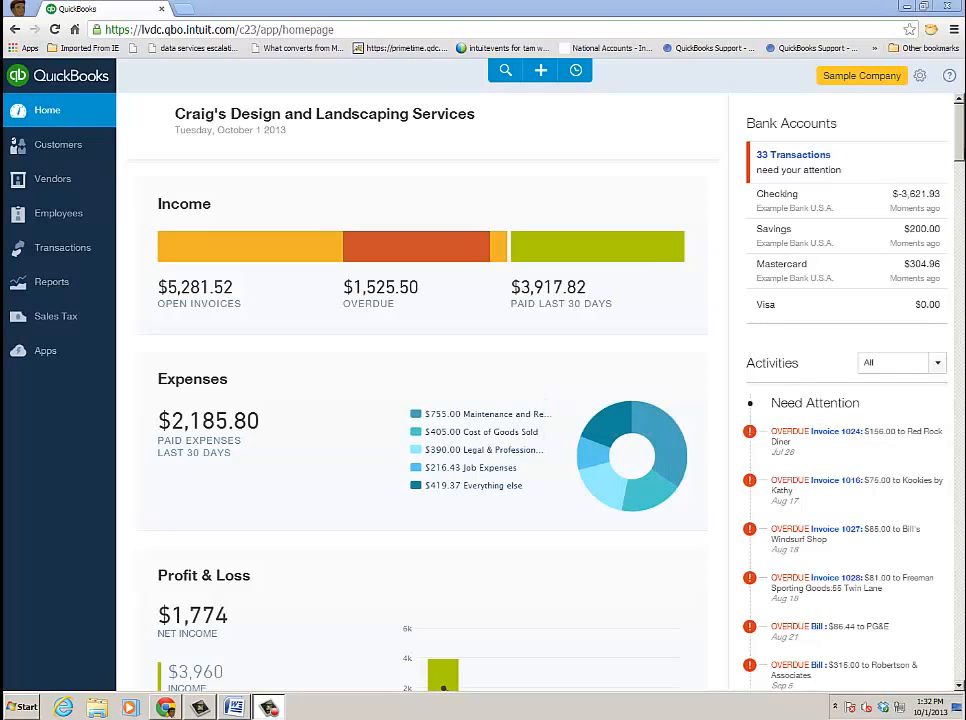
left_click_drag(961, 152, 961, 185)
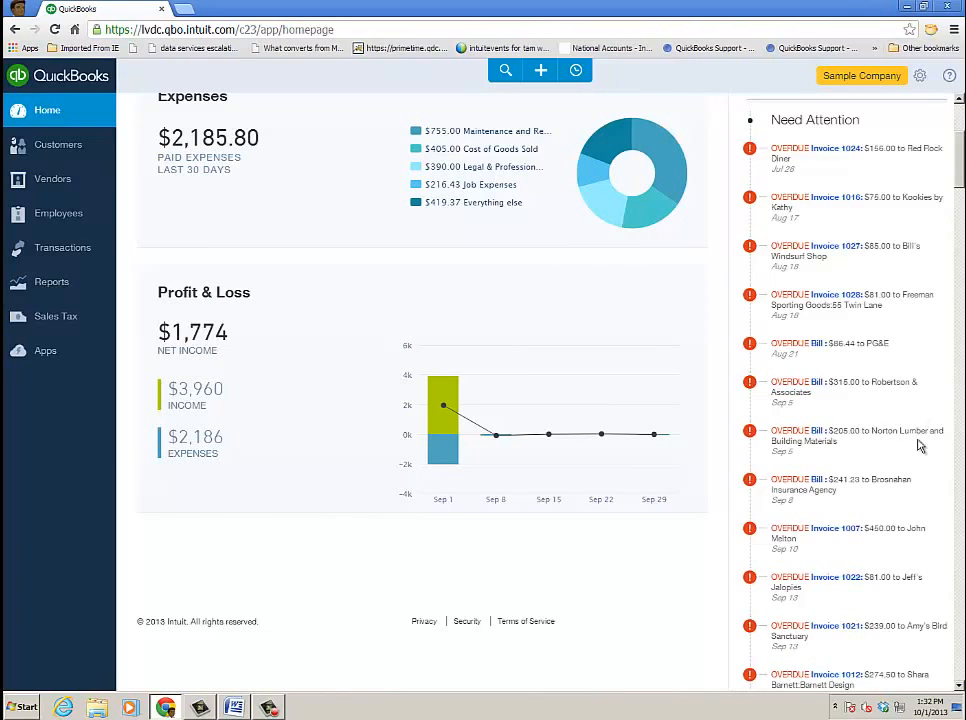
left_click(816, 433)
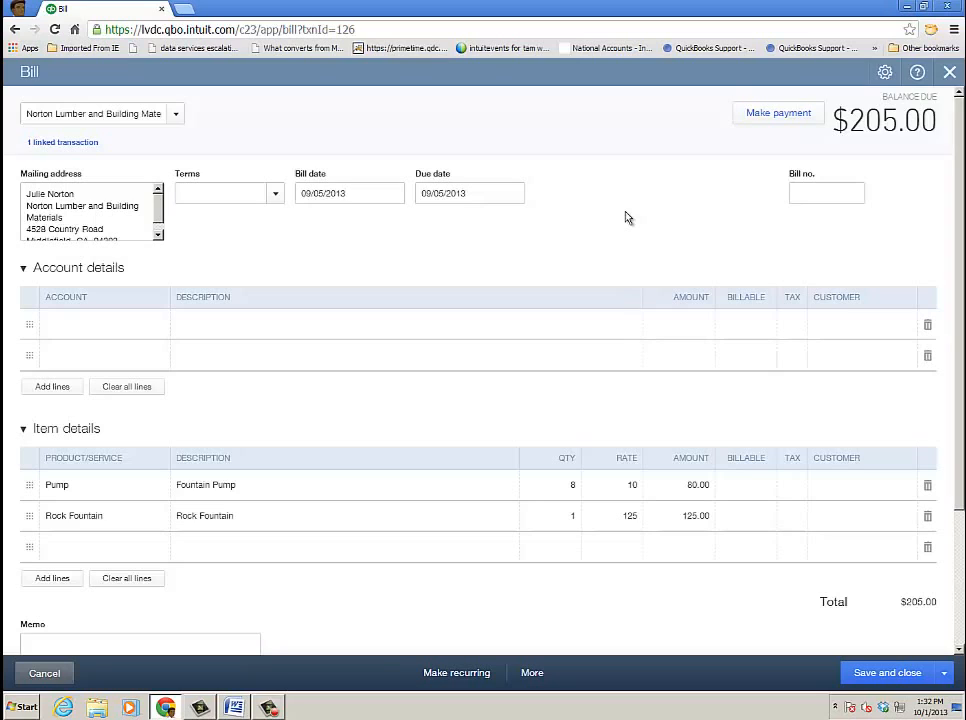
- Set the bill's terms to Net 10 and review its linked transaction, additional actions, save options and attachments section
left_click(87, 148)
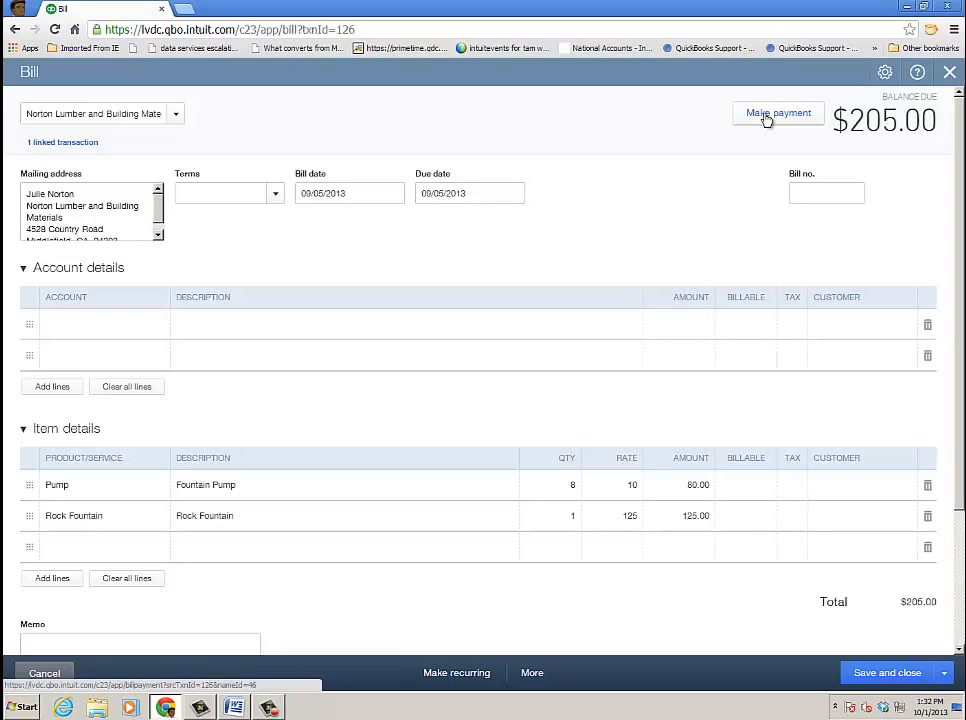
left_click(274, 193)
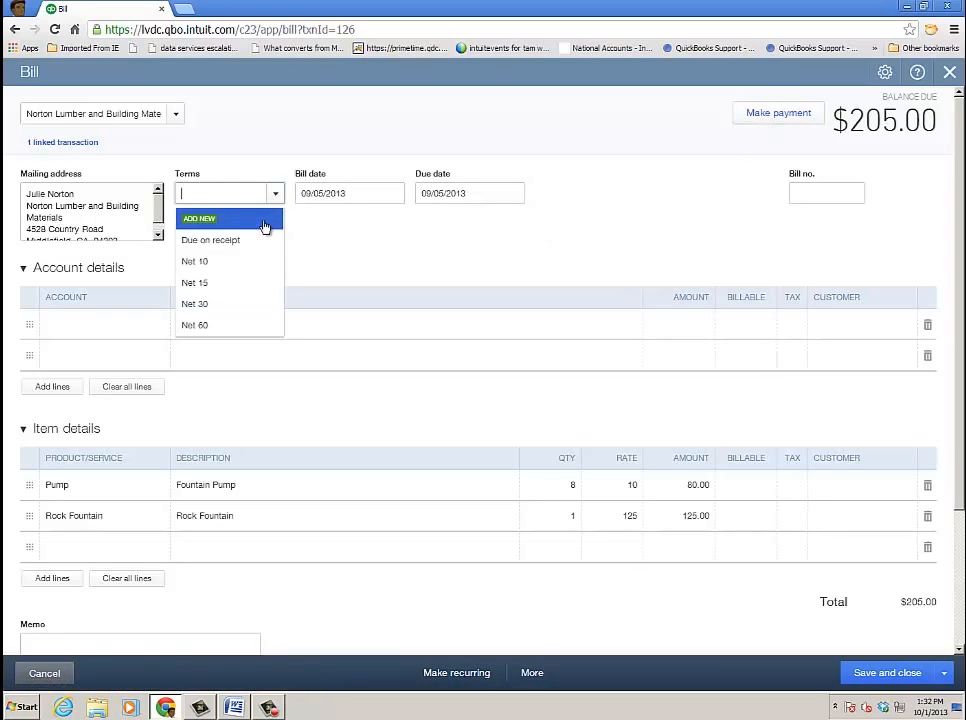
left_click(222, 263)
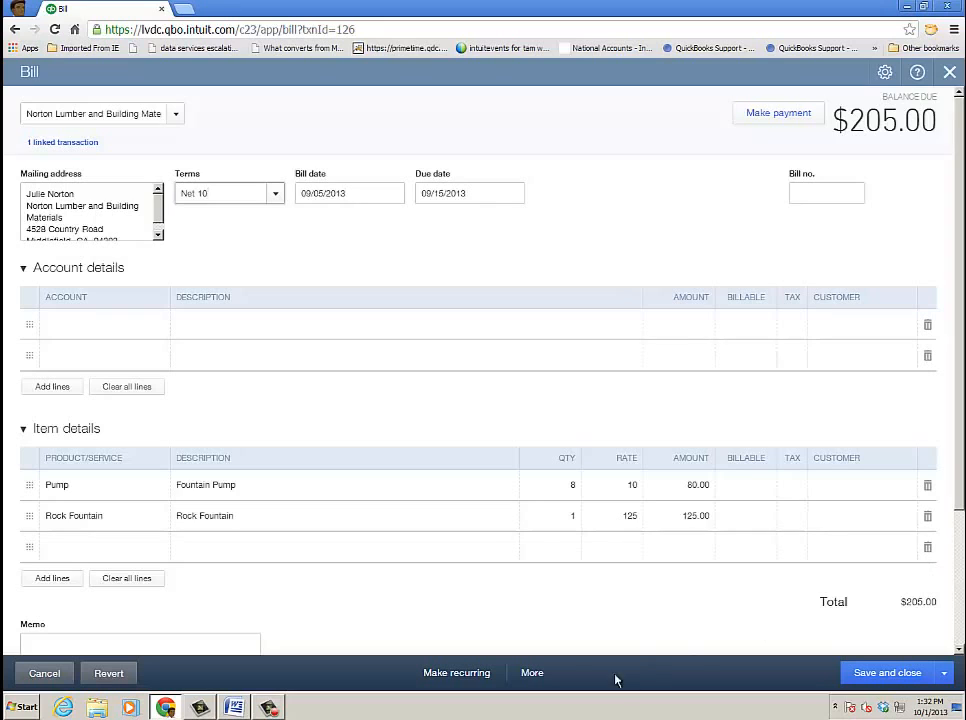
left_click(531, 673)
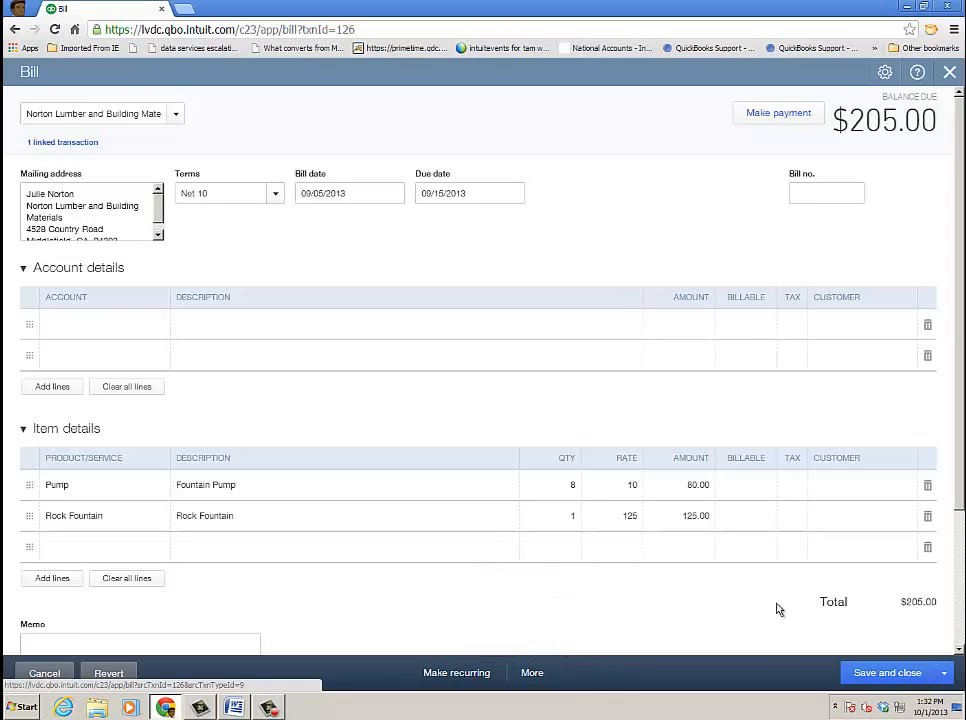
left_click(946, 680)
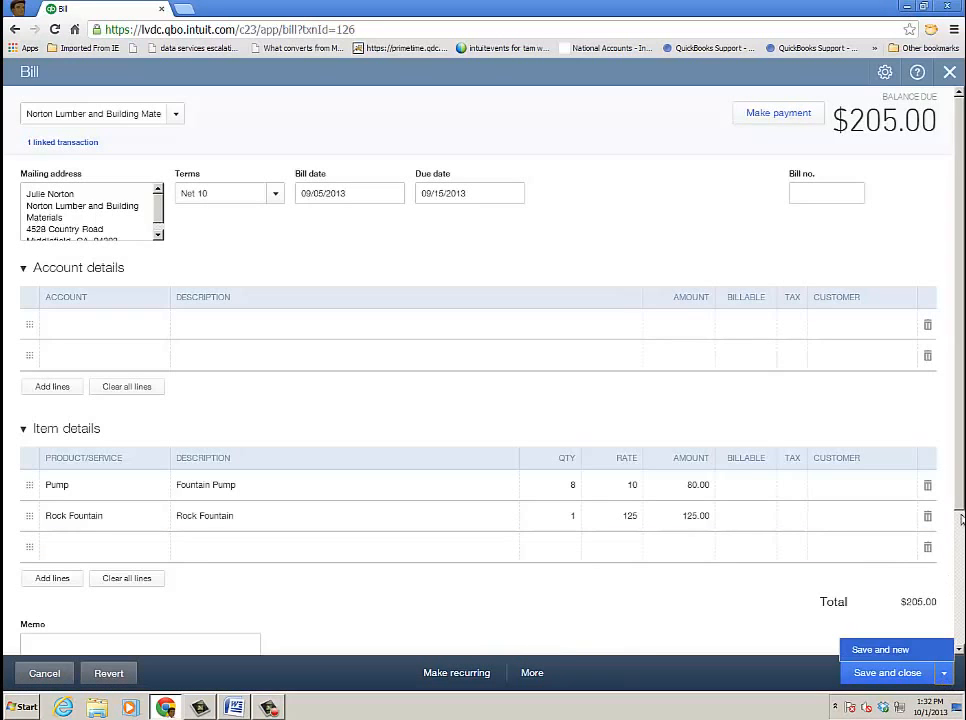
scroll(958, 507, "down", 3)
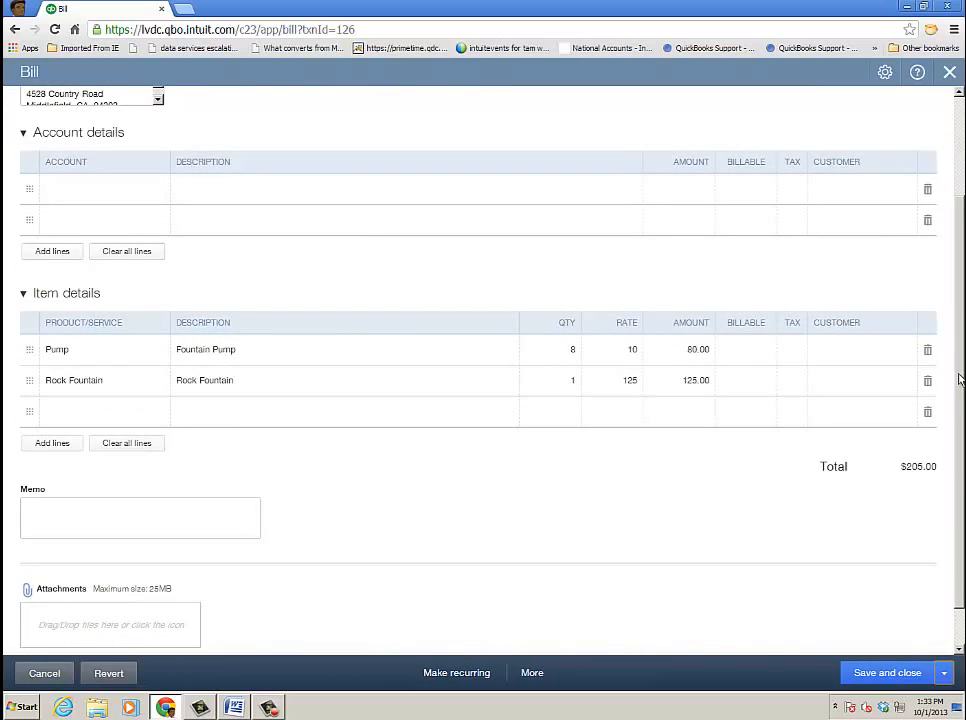
scroll(724, 285, "up", 3)
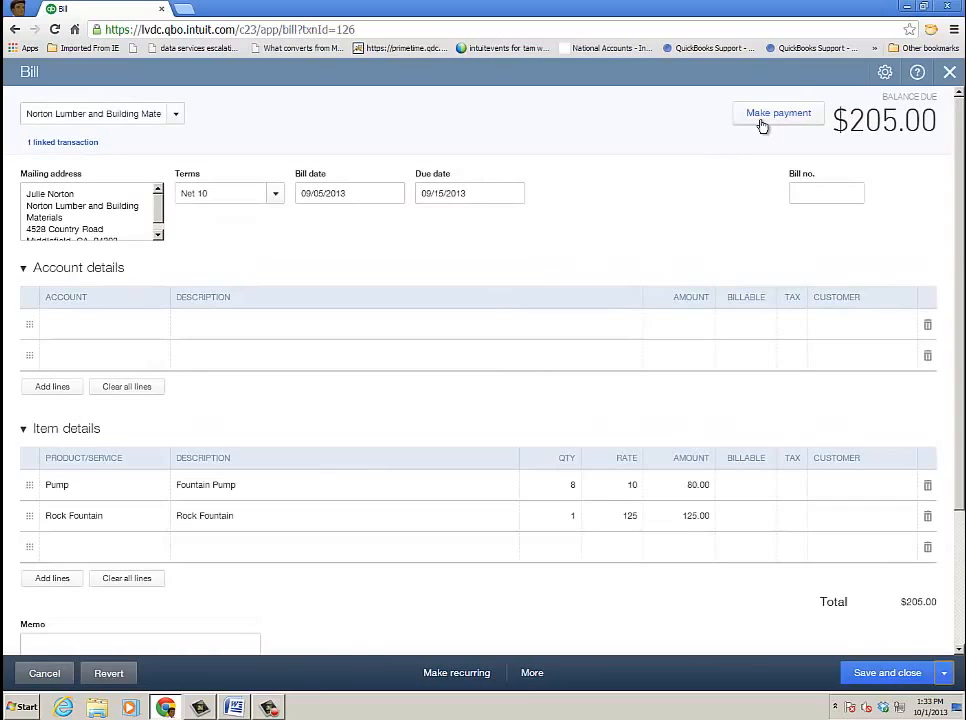
- Pay the Norton Lumber bill in full with Mastercard, discarding the unsaved bill changes, and close the bill
left_click(759, 121)
left_click(612, 418)
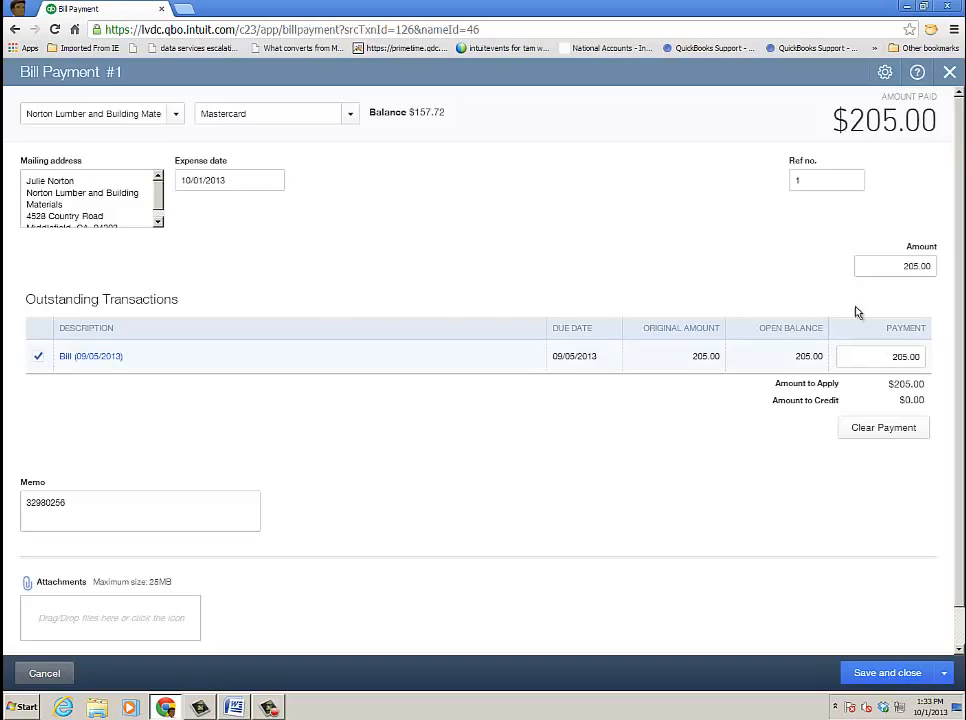
left_click(878, 675)
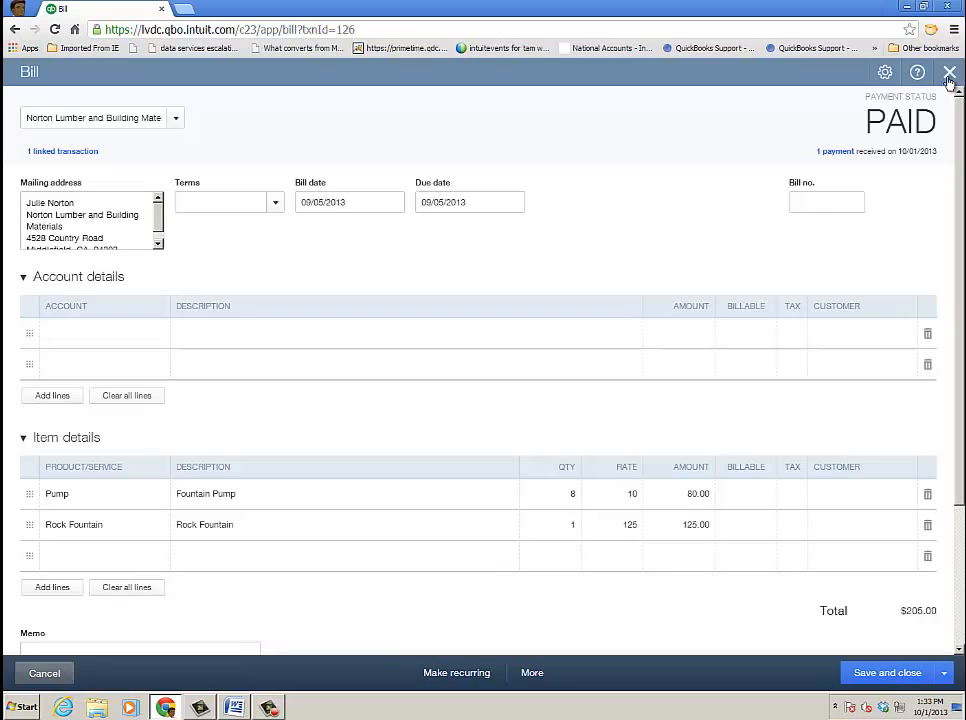
left_click(950, 76)
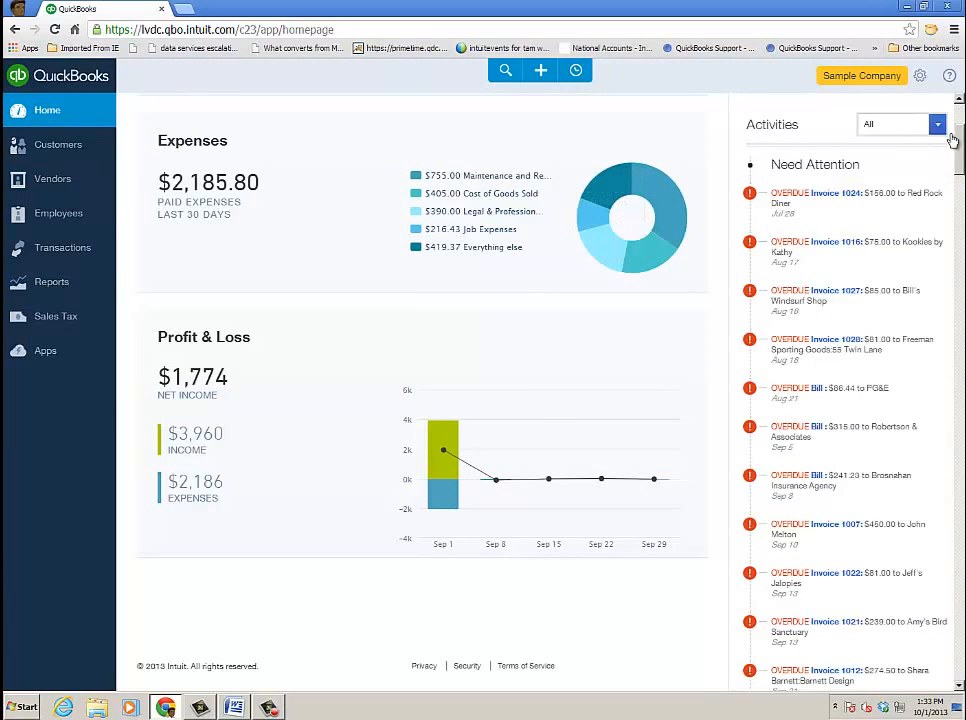
- Filter the vendors to those with overdue bills and open the overdue bill listing for Brosnahan Insurance Agency
left_click_drag(958, 140, 960, 115)
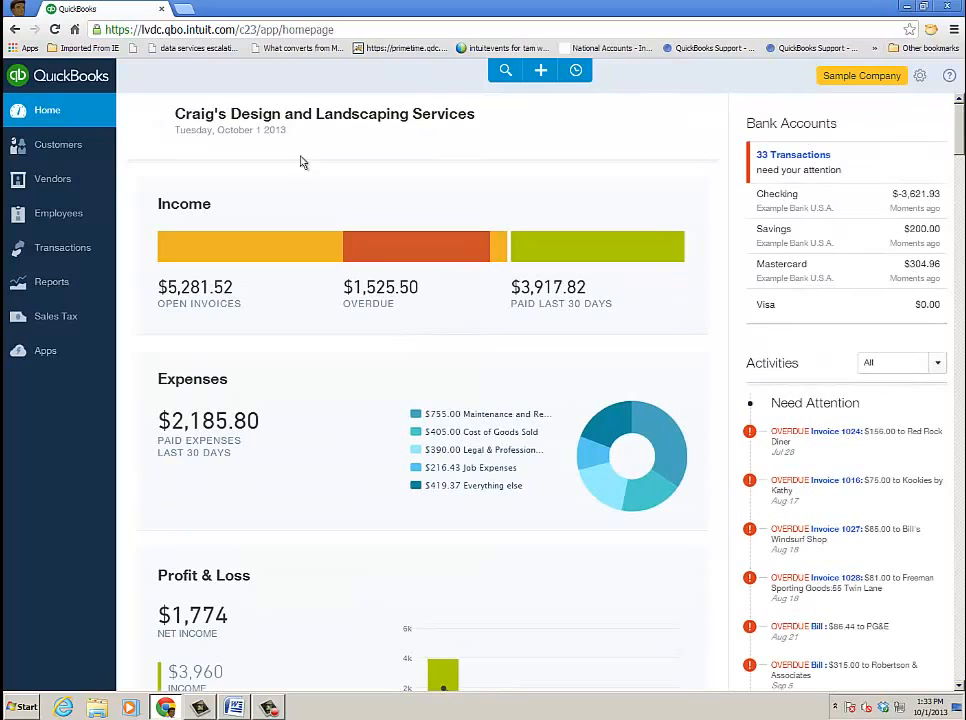
left_click(53, 181)
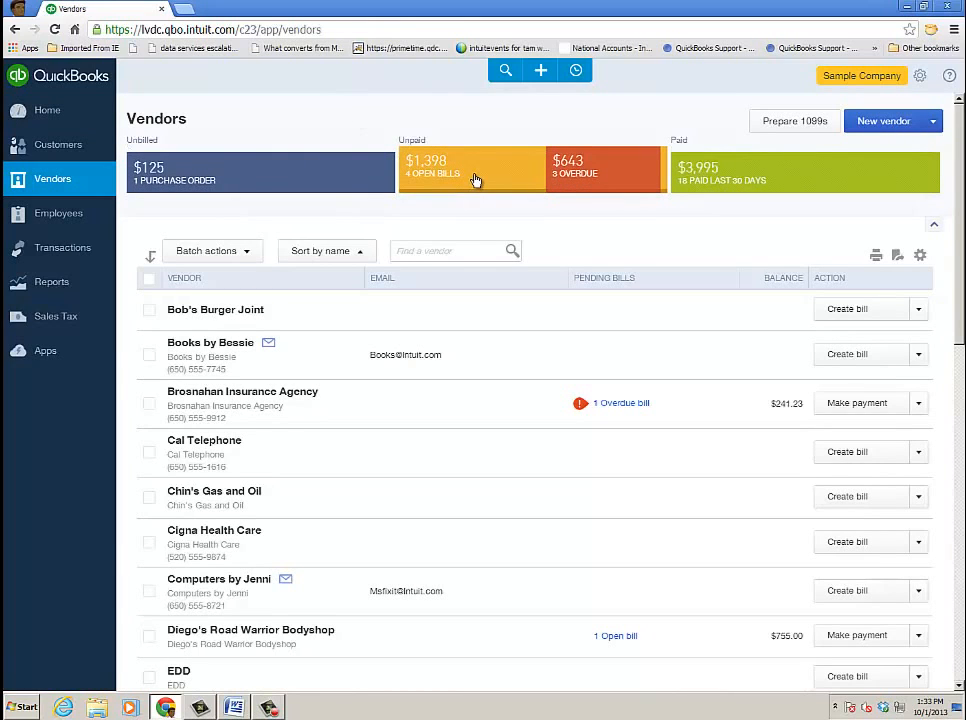
left_click(604, 177)
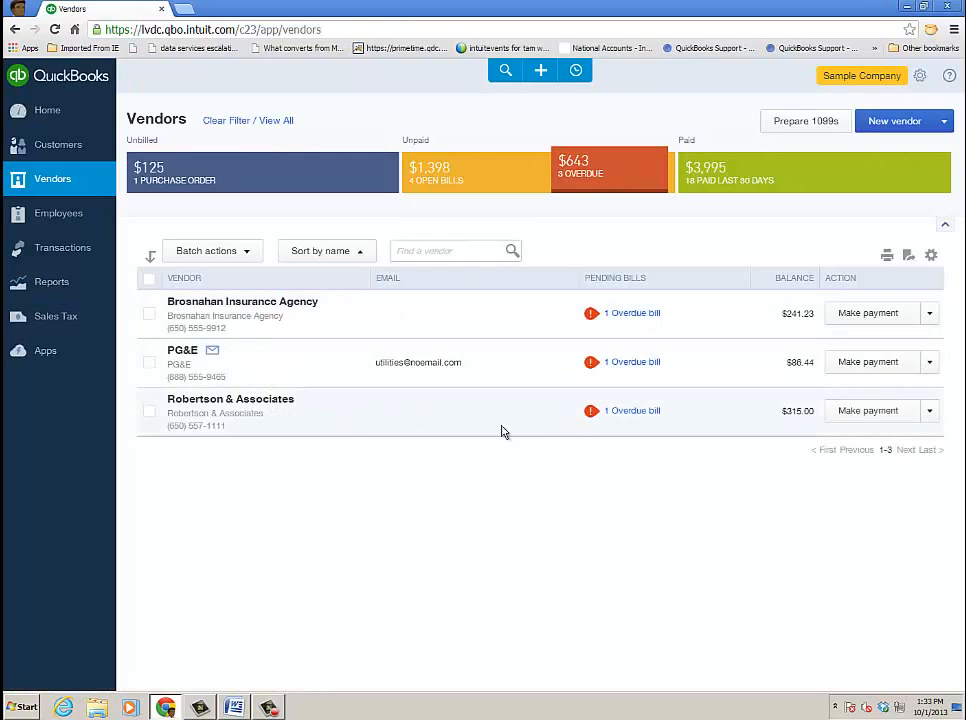
left_click(625, 316)
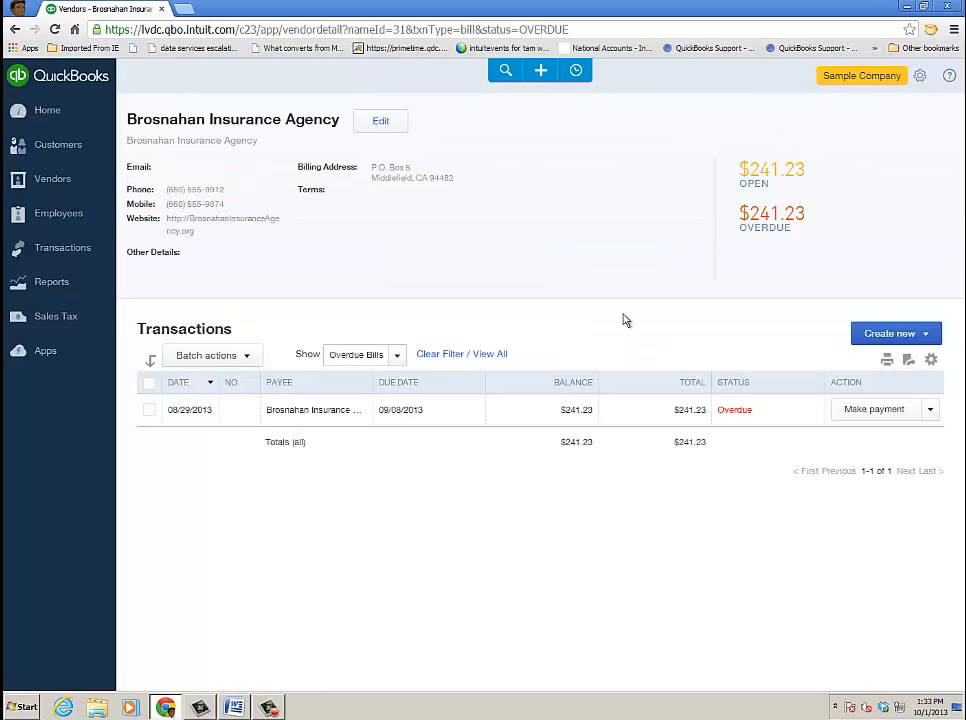
- Start a new expense for Brosnahan Insurance Agency, add its outstanding bill as a bill payment, and discard it without saving
left_click(926, 336)
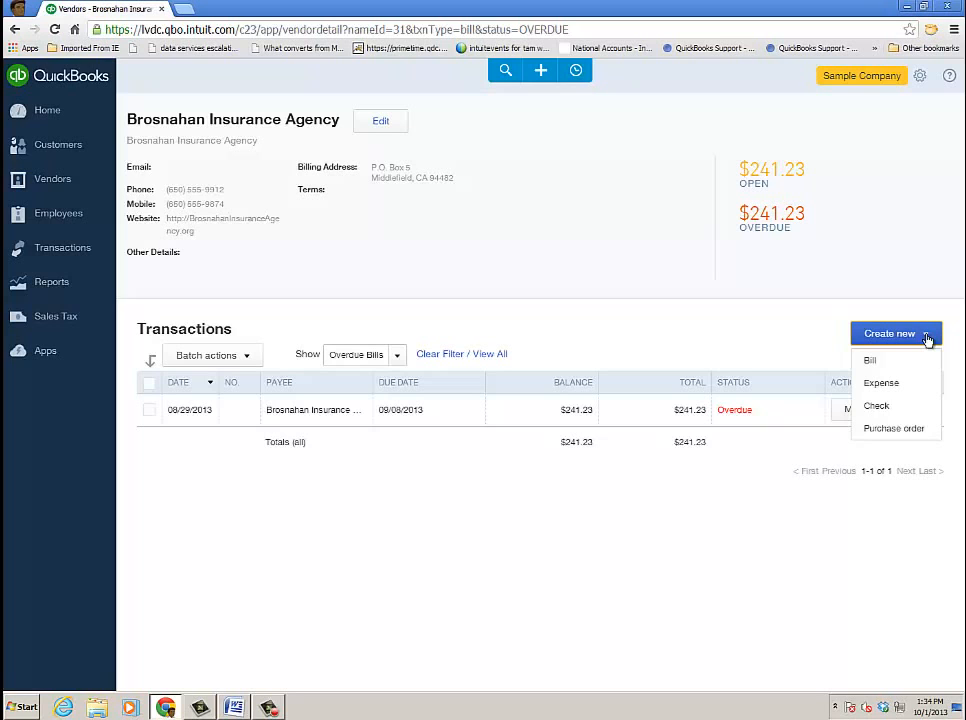
left_click(881, 383)
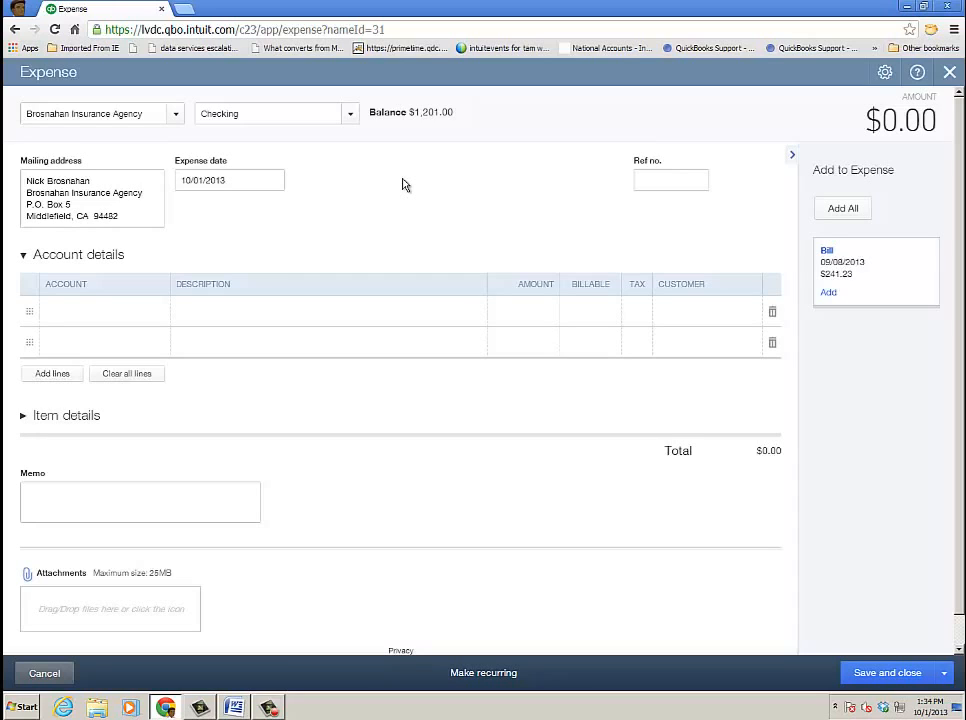
left_click(832, 294)
left_click(829, 294)
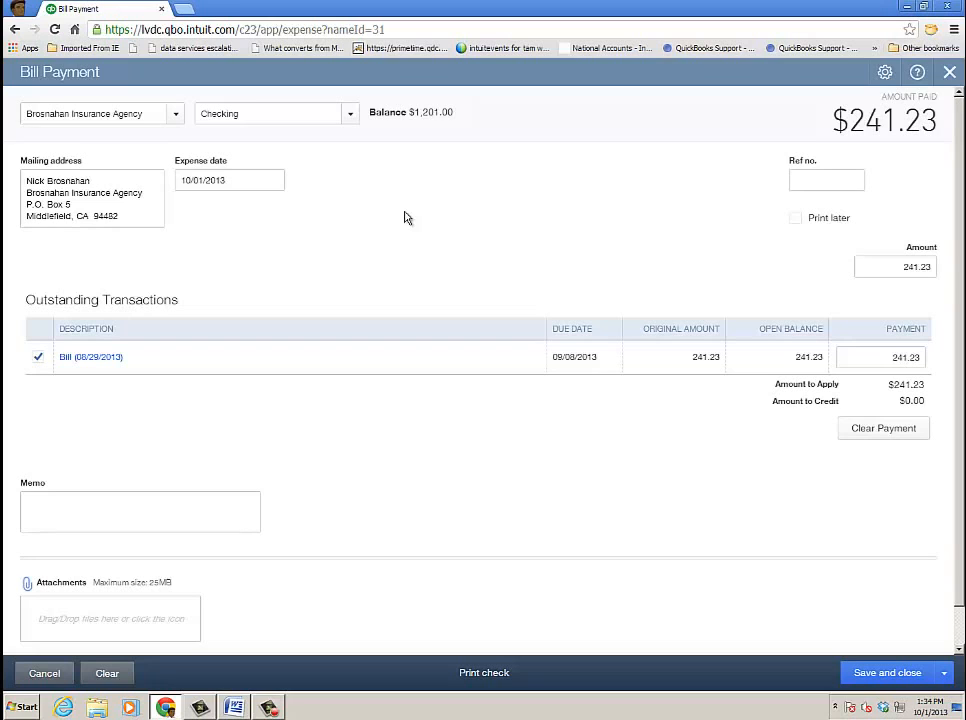
left_click(949, 72)
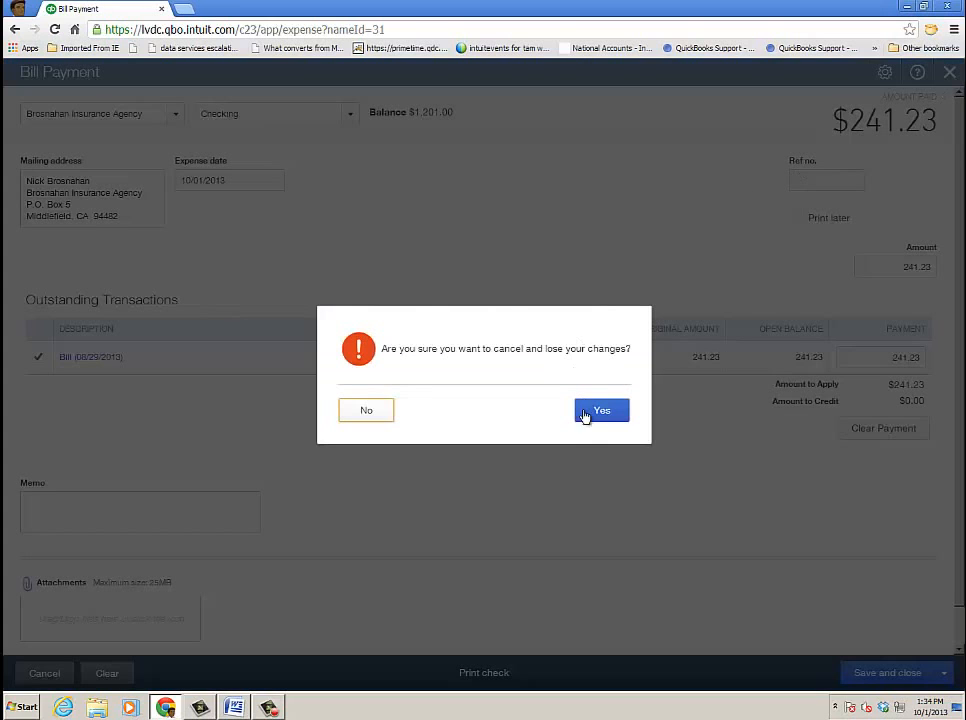
left_click(585, 412)
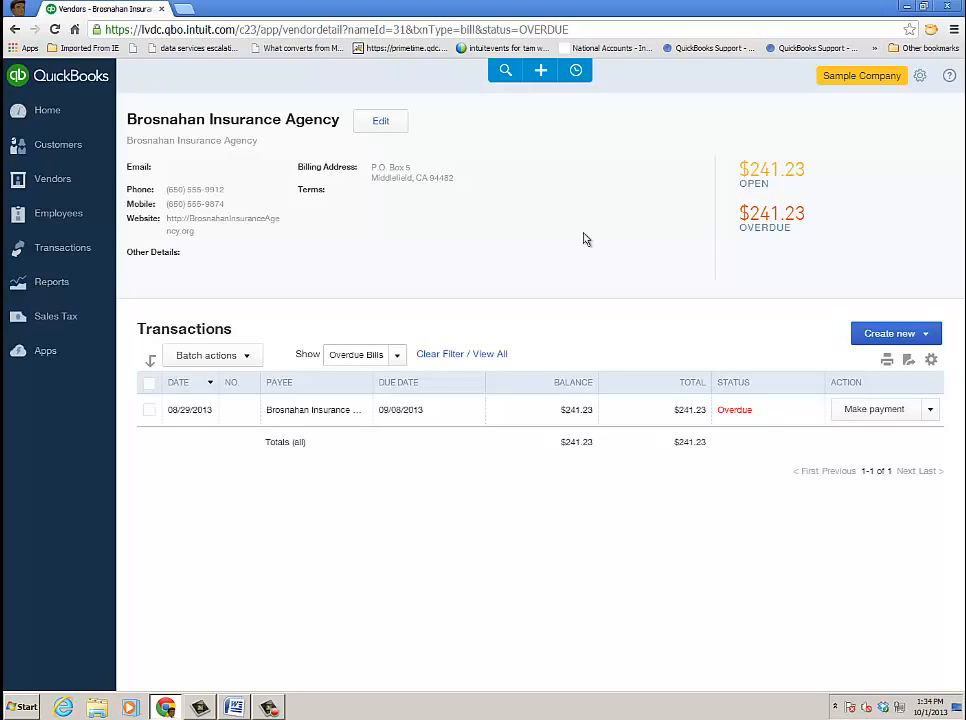
- Return to the overdue vendors list and view the other actions available for Brosnahan Insurance Agency
left_click(63, 186)
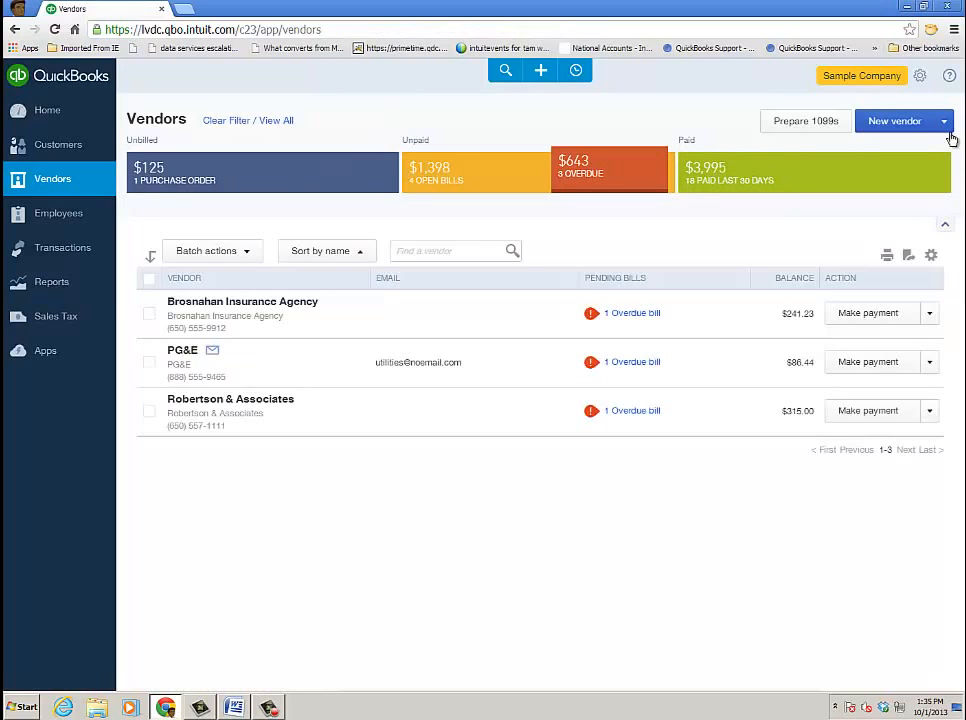
left_click(929, 316)
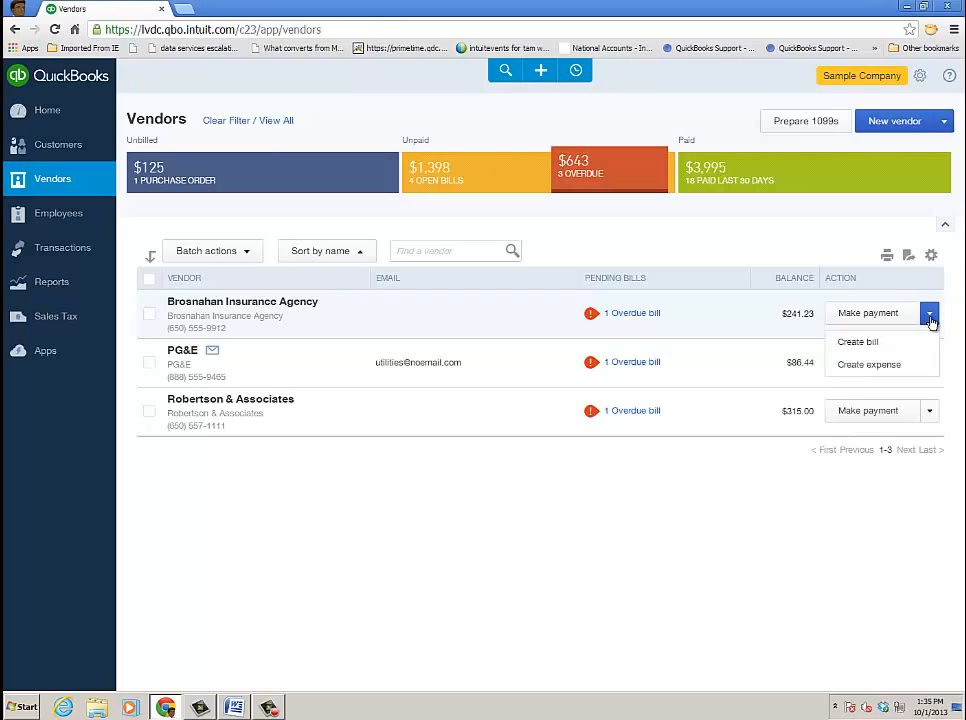
left_click(516, 516)
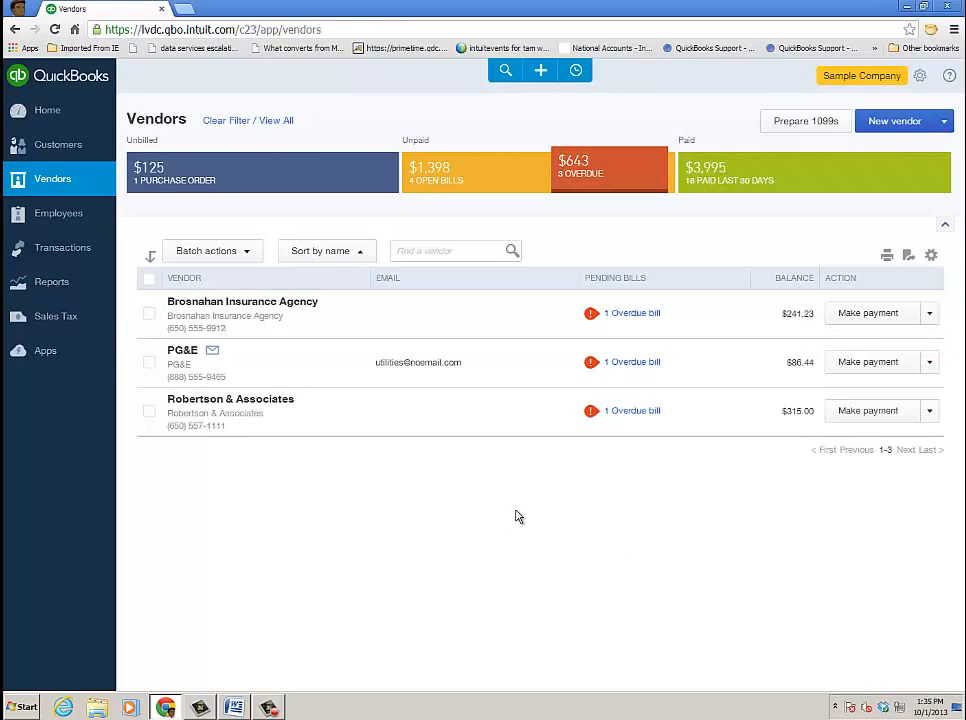
- Open the expense transactions and filter them to show only the Bill type
left_click(62, 250)
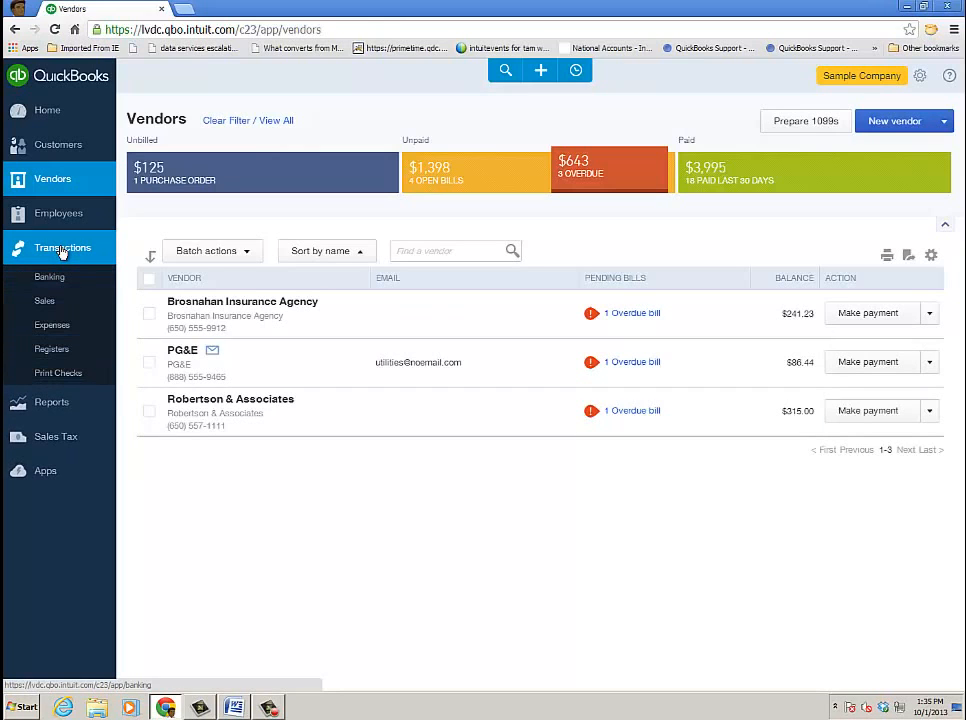
left_click(51, 328)
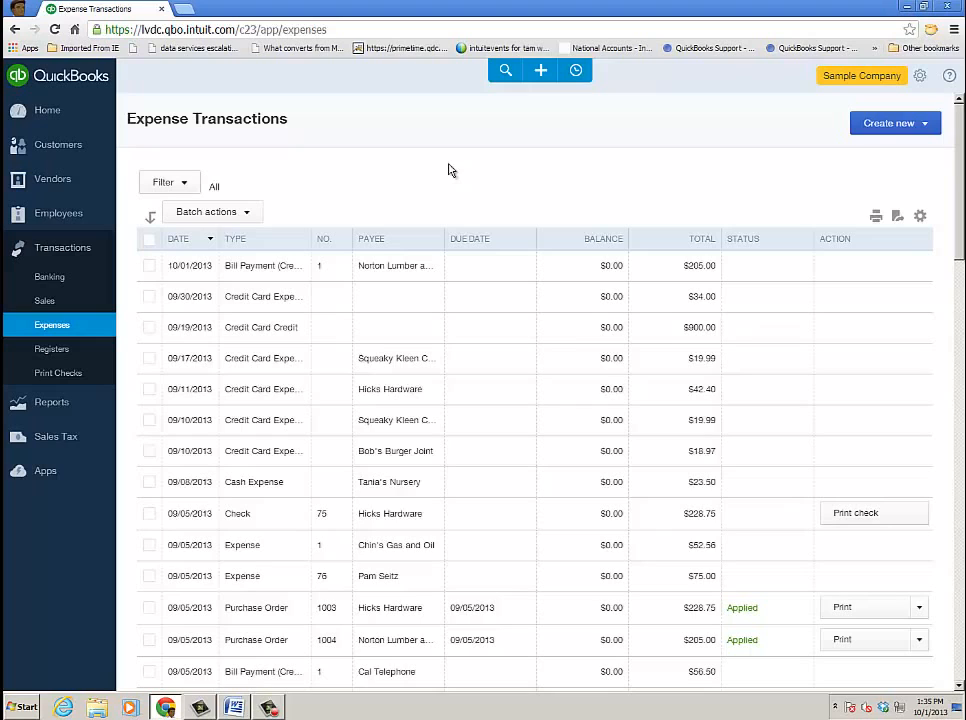
left_click(184, 186)
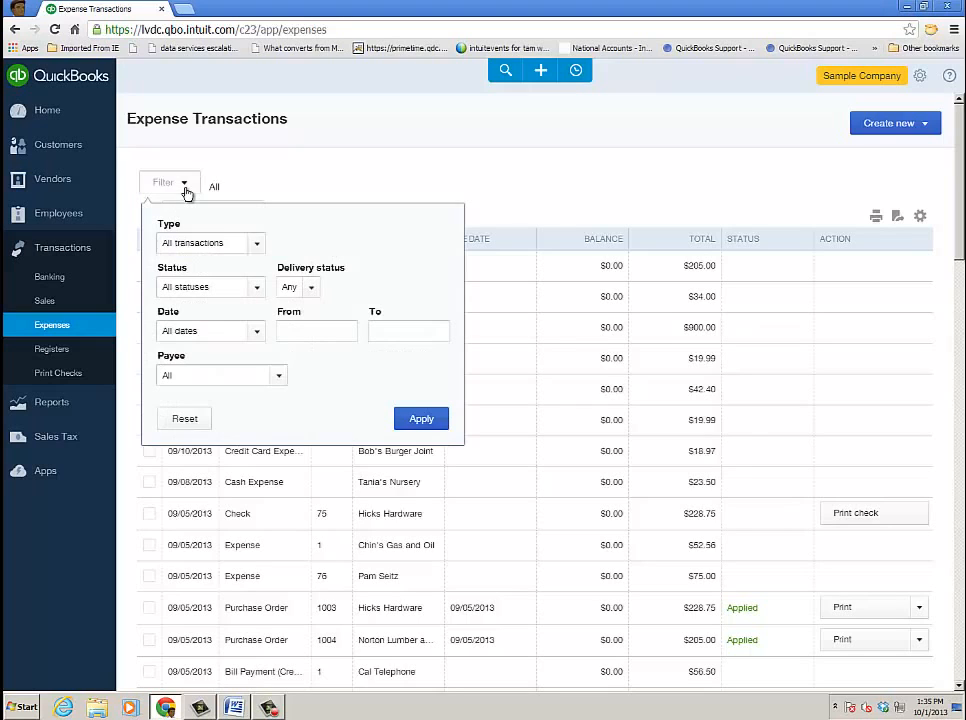
left_click(257, 246)
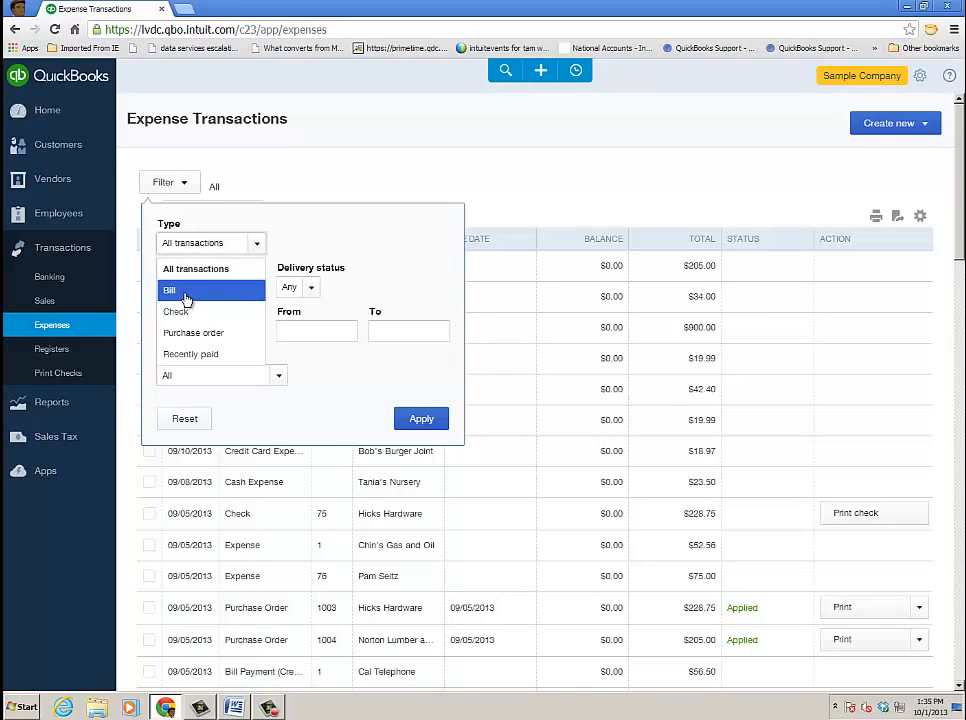
left_click(185, 292)
left_click(420, 418)
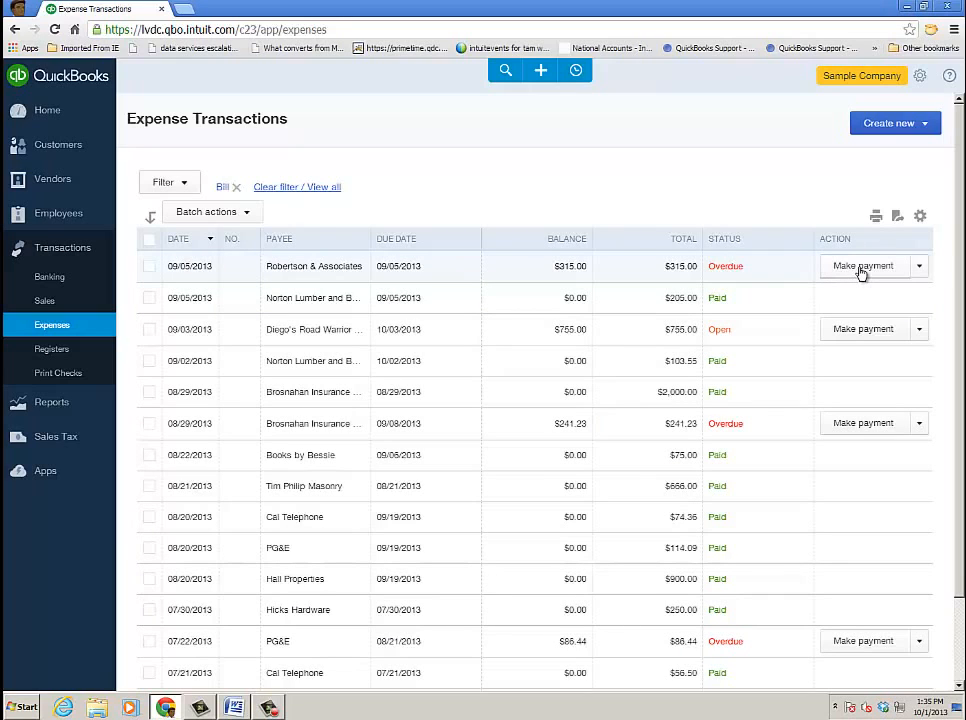
- Start a new bill from the expense transactions with Books by Bessie as the vendor
left_click(927, 128)
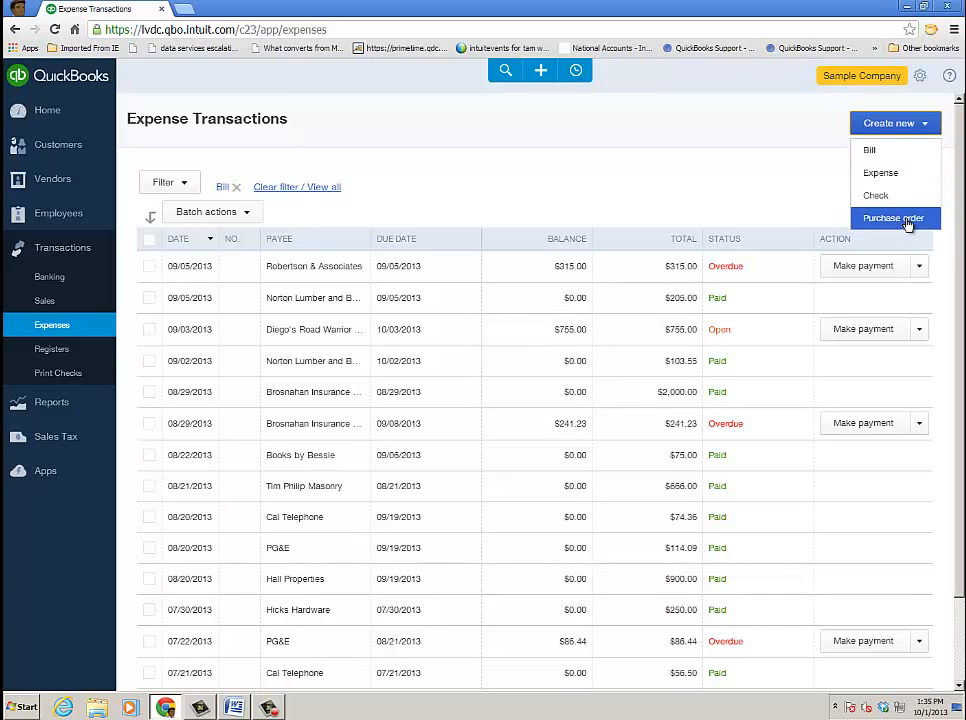
left_click(869, 151)
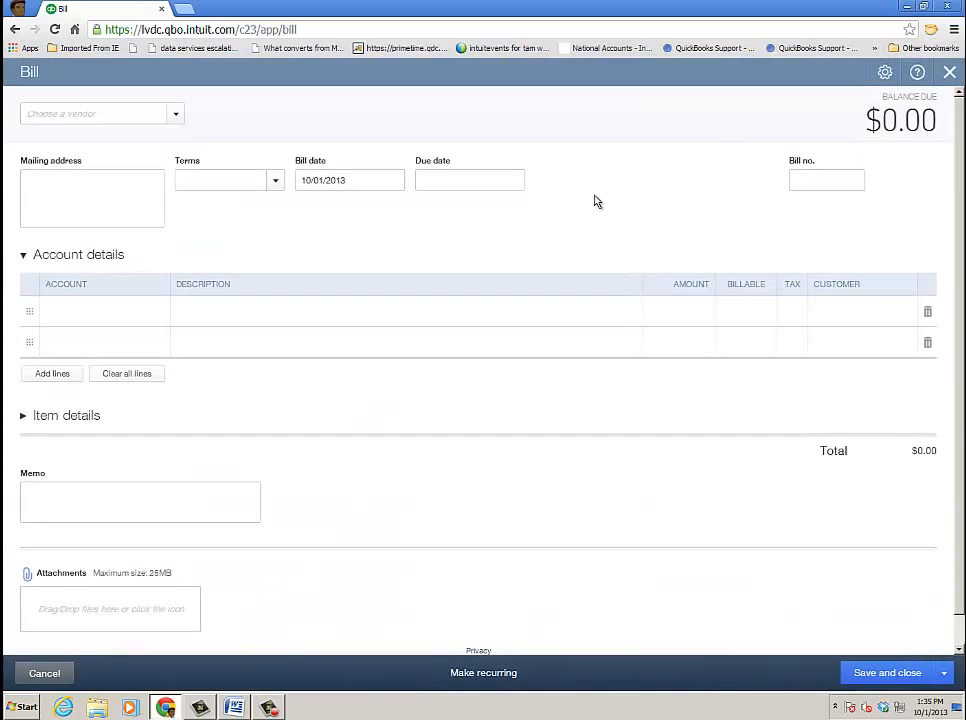
left_click(176, 114)
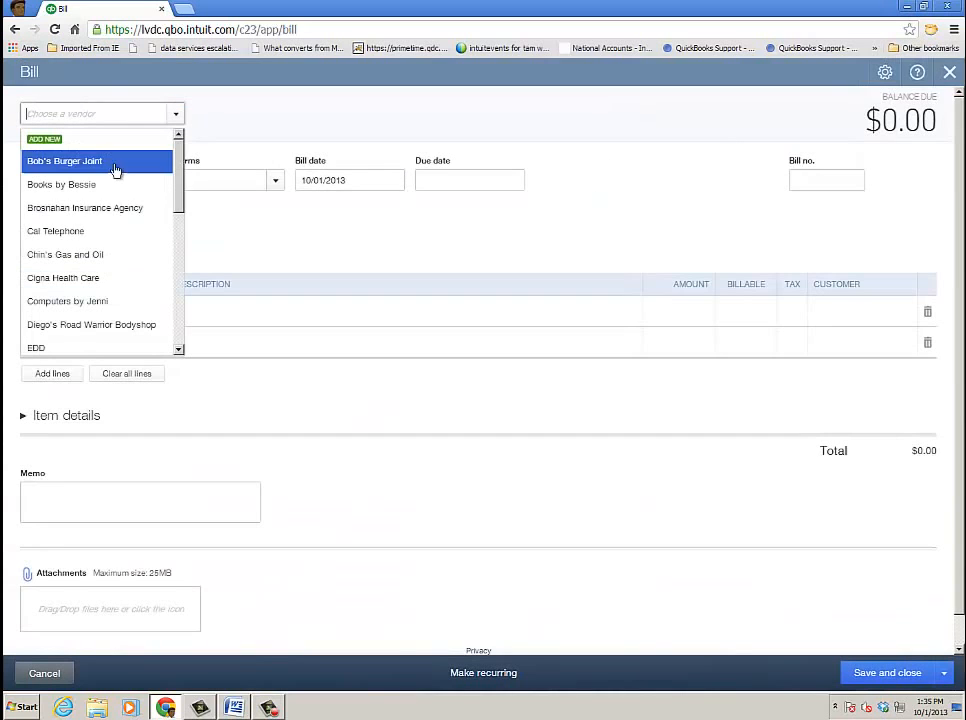
left_click(82, 195)
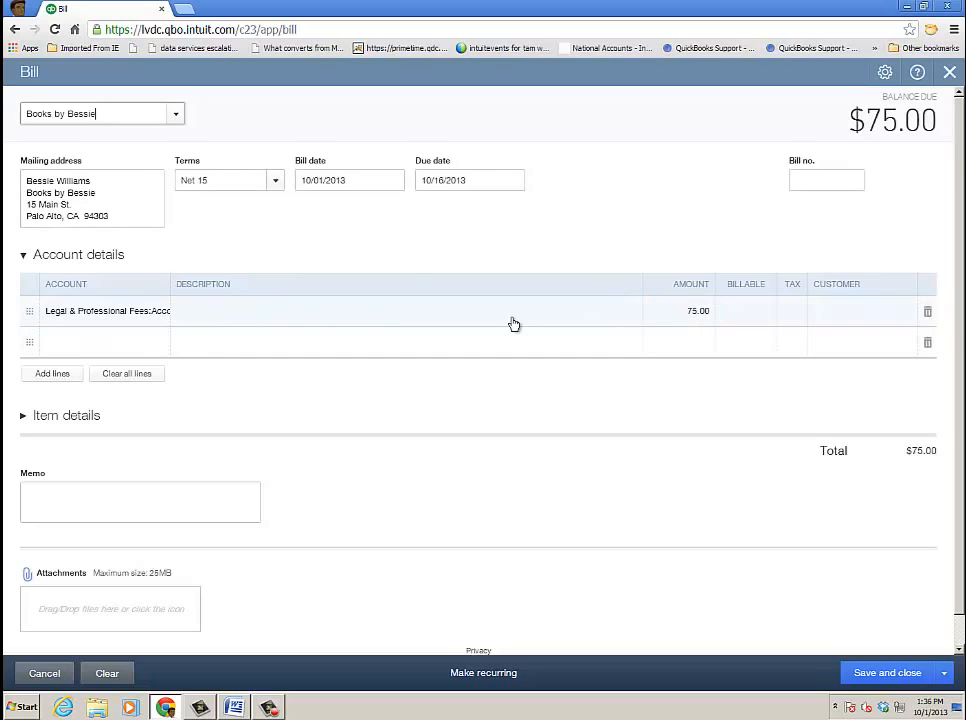
- Mark the bill's Legal & Professional Fees line as billable and taxable to the customer Bill's Windsurf Shop
left_click(751, 320)
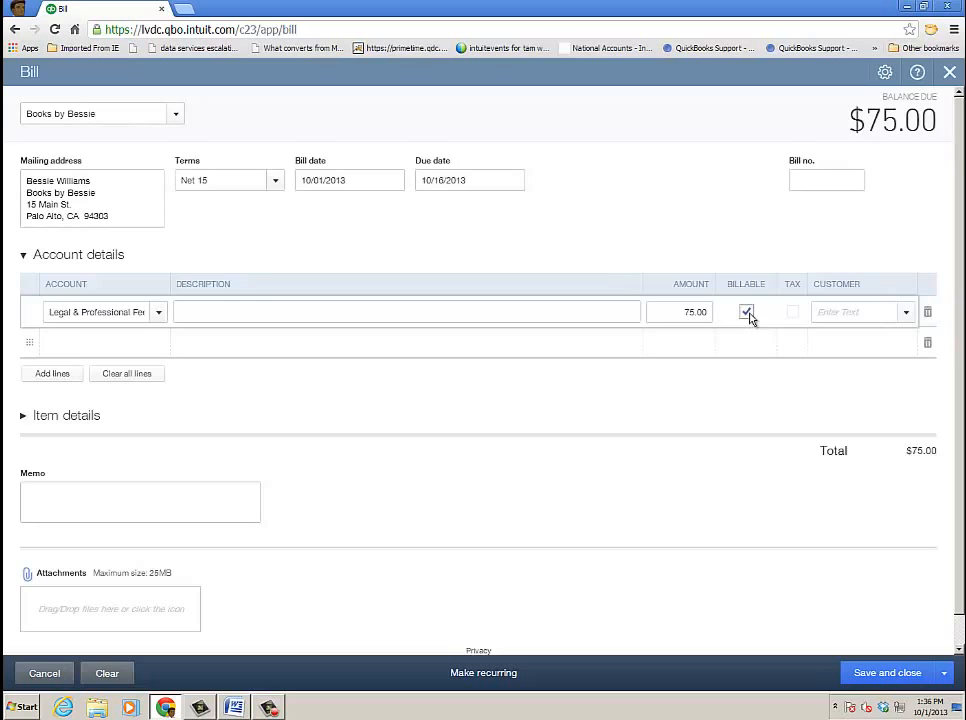
left_click(906, 312)
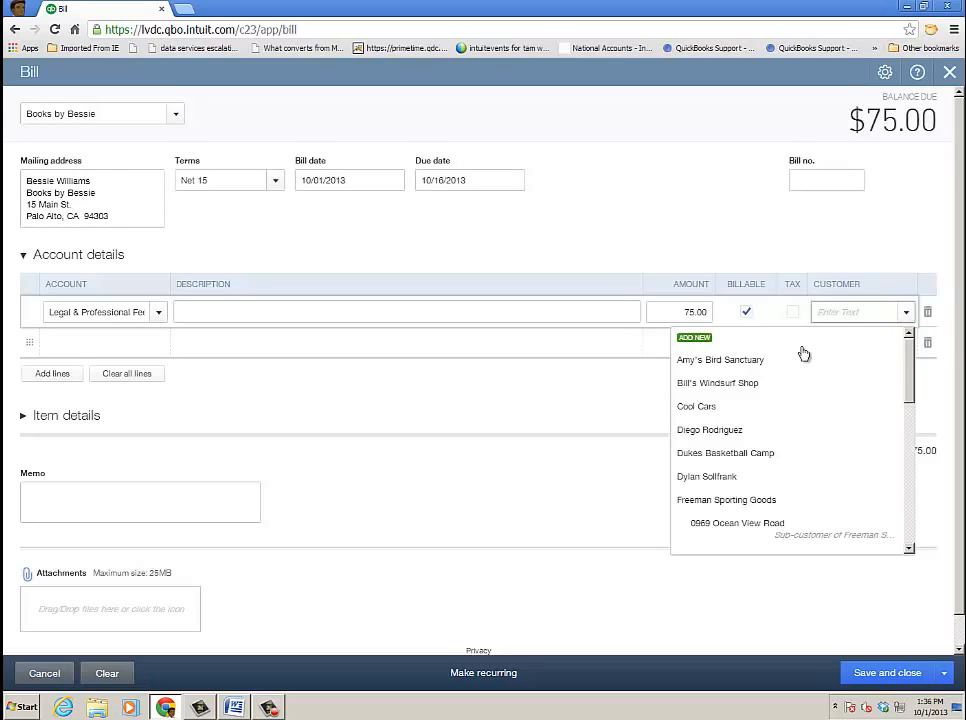
left_click(754, 383)
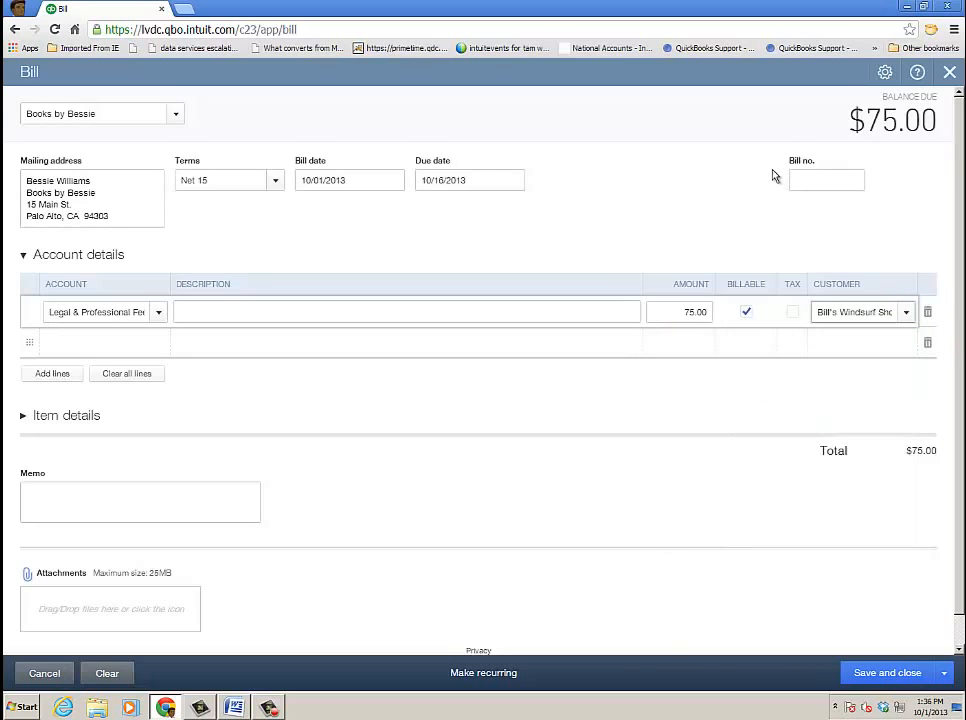
left_click(792, 312)
left_click(158, 312)
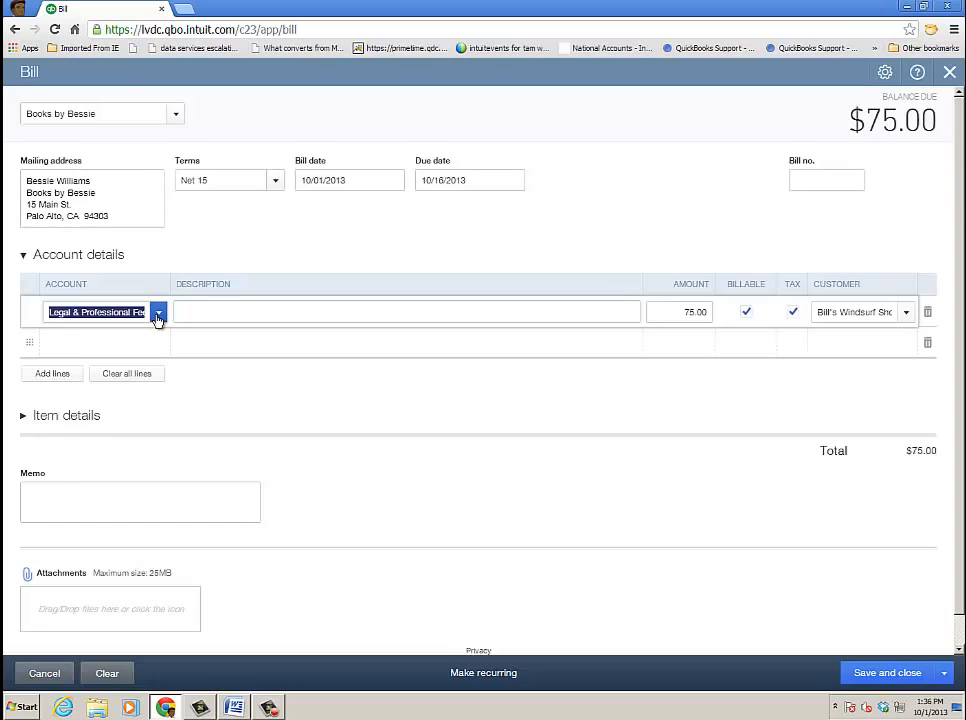
- Collapse the account details, add Rock Fountain as a product line in the item details, and save the bill
left_click(78, 254)
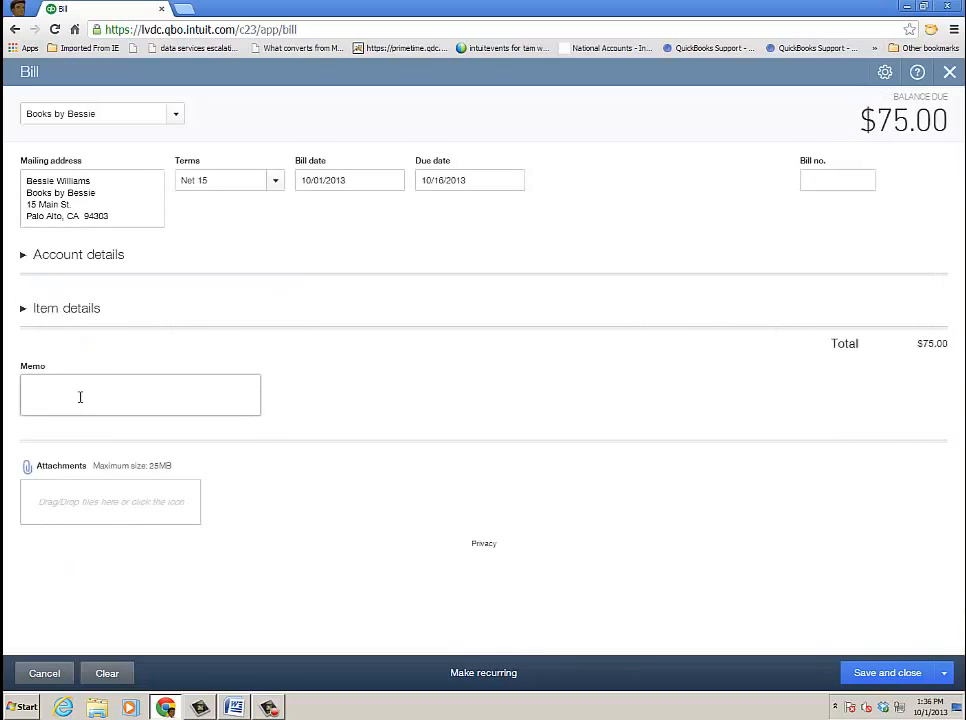
left_click(25, 310)
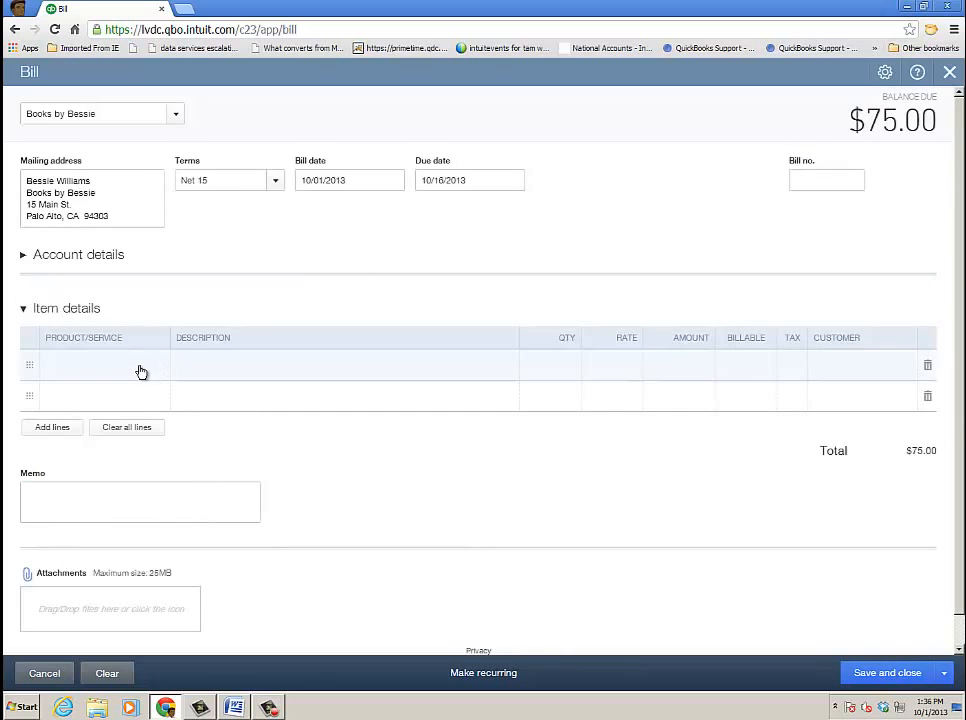
left_click(148, 366)
left_click(158, 367)
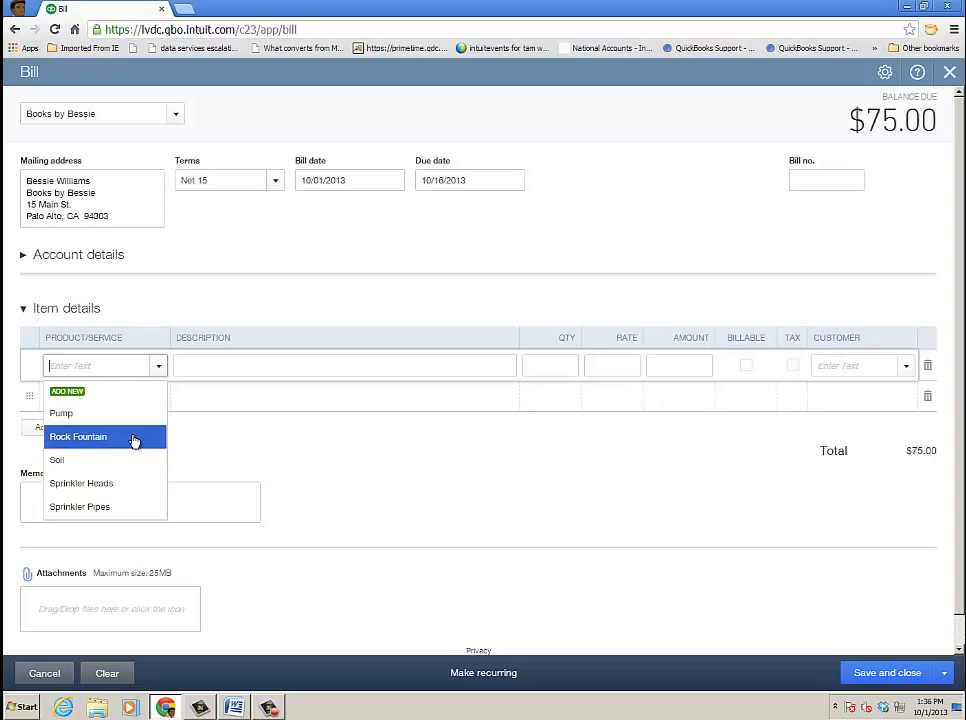
left_click(134, 438)
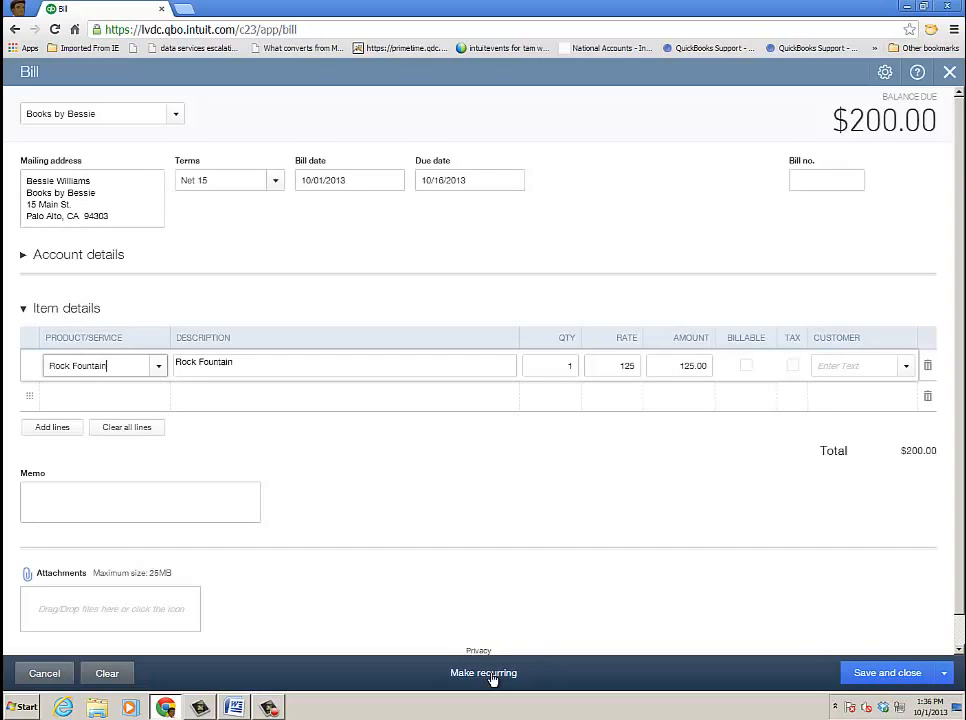
left_click(827, 590)
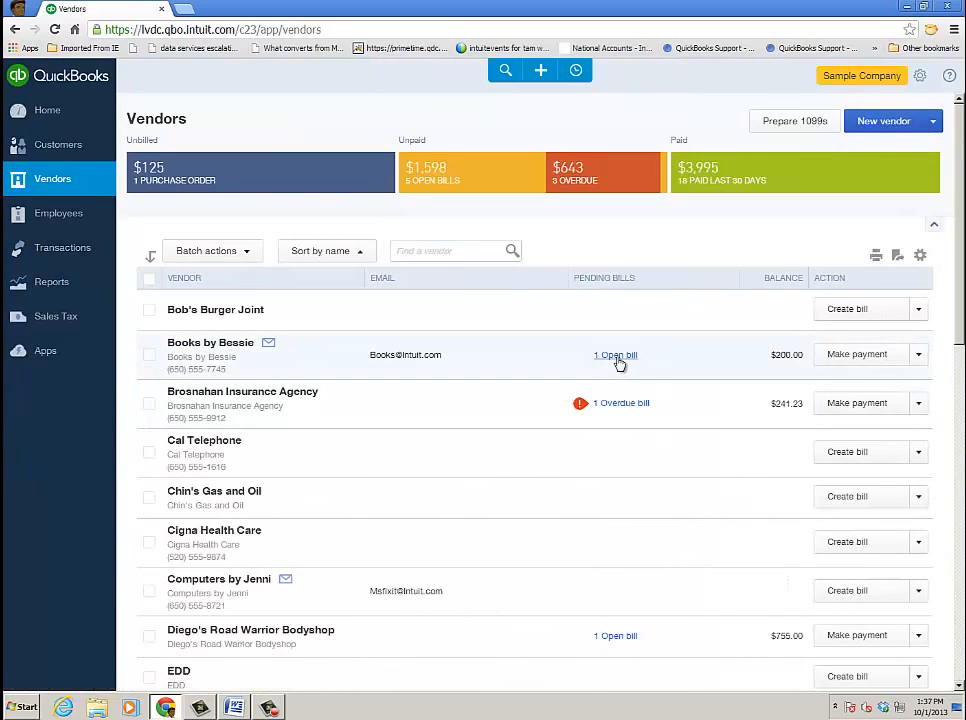
- View the other actions available for Books by Bessie and the additional options for adding new vendors
left_click(918, 357)
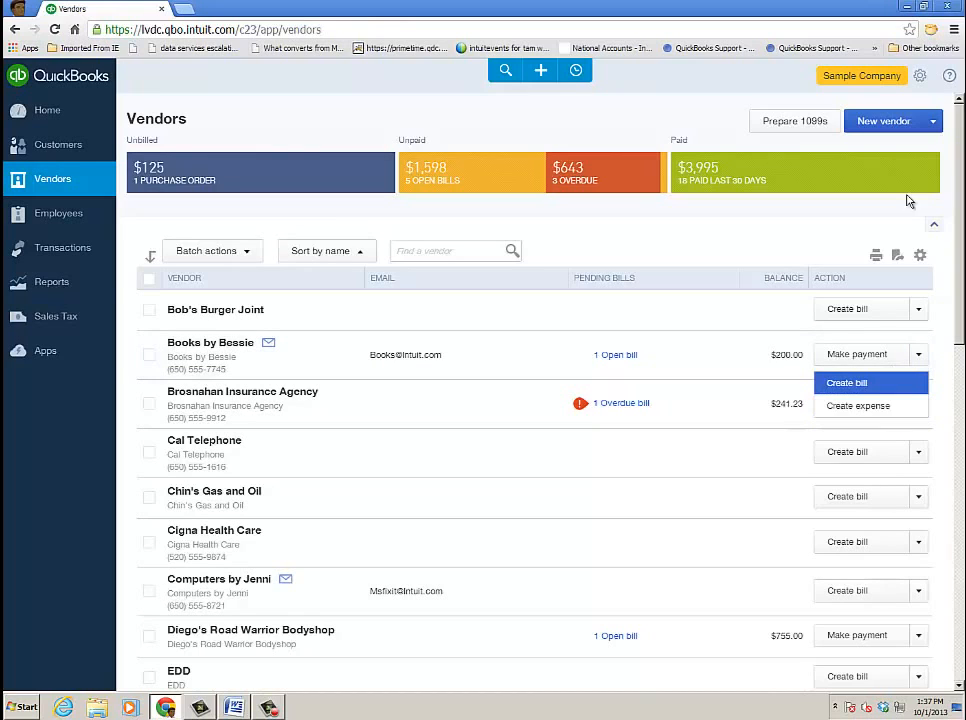
left_click(934, 123)
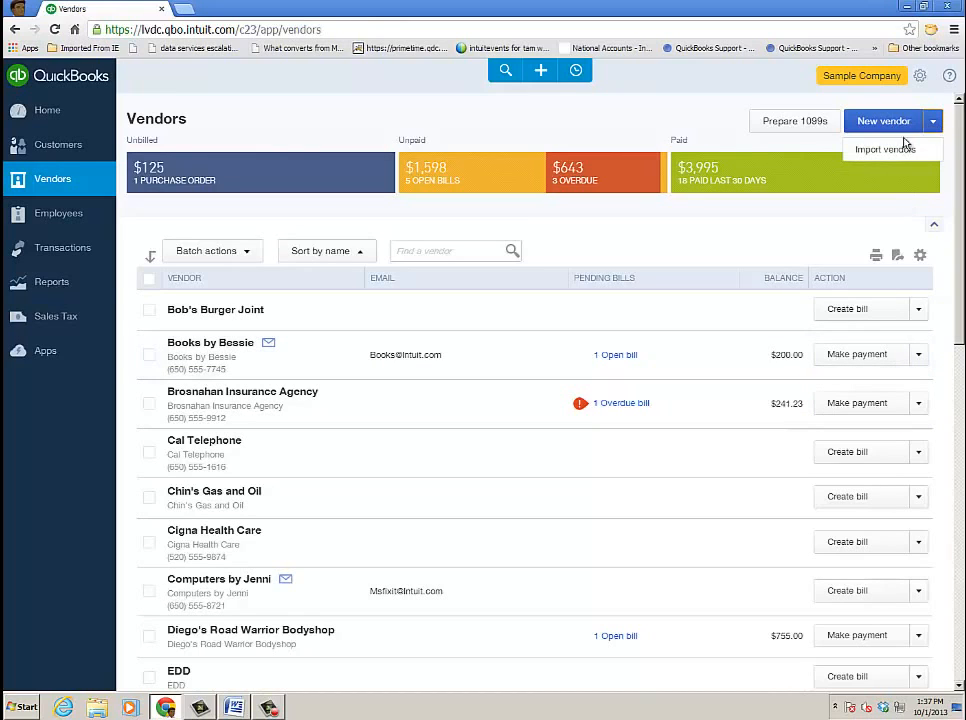
left_click(316, 116)
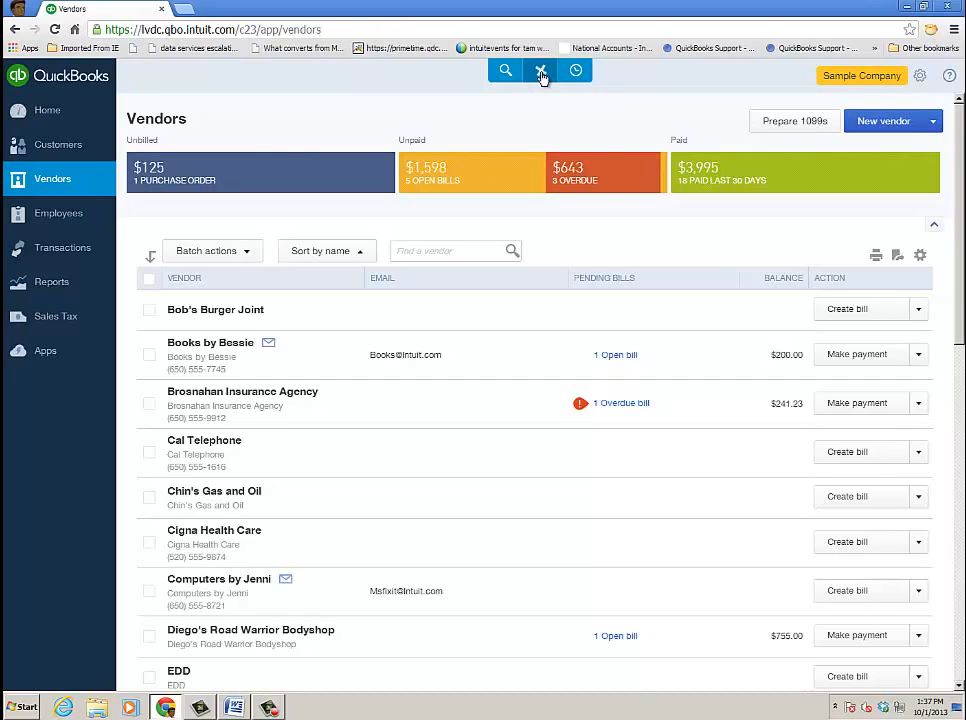
- Start a new vendor credit with Books by Bessie as the vendor
left_click(569, 241)
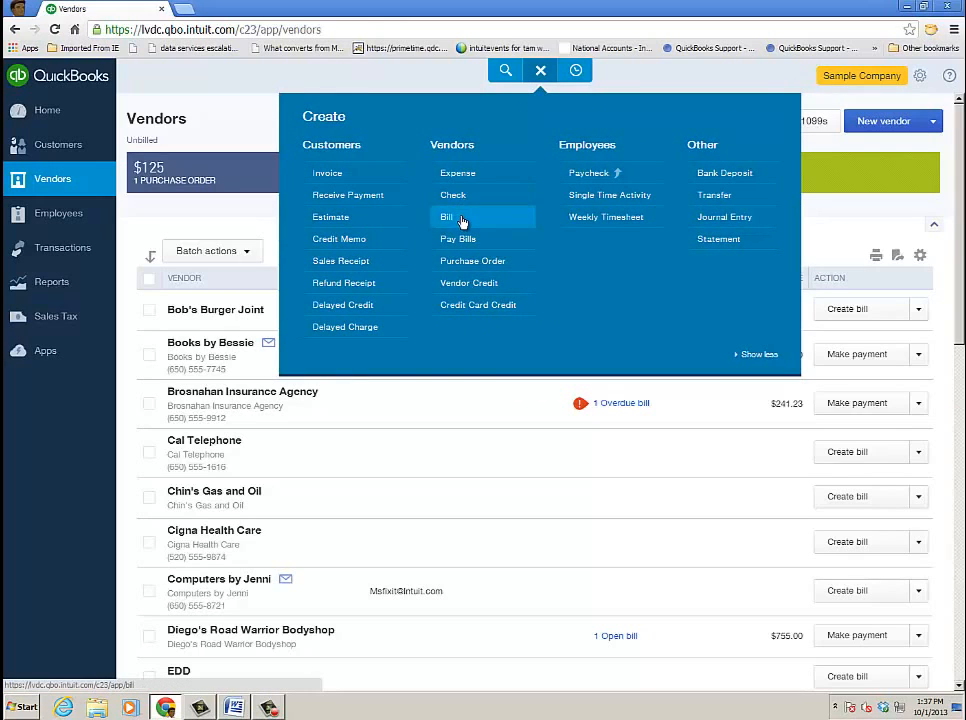
left_click(484, 288)
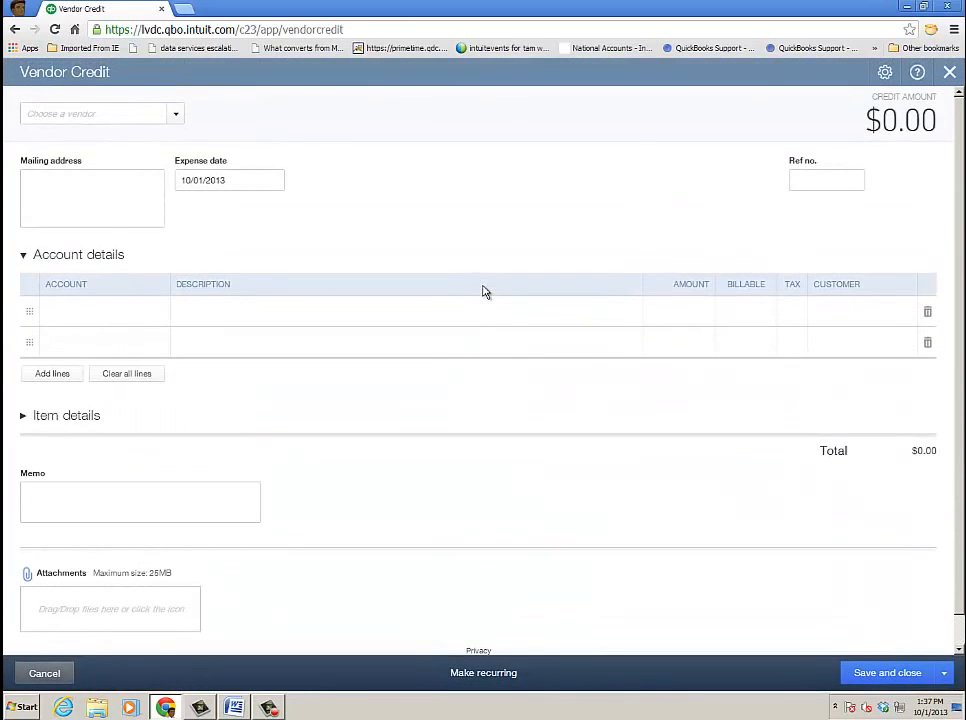
left_click(175, 114)
left_click(86, 182)
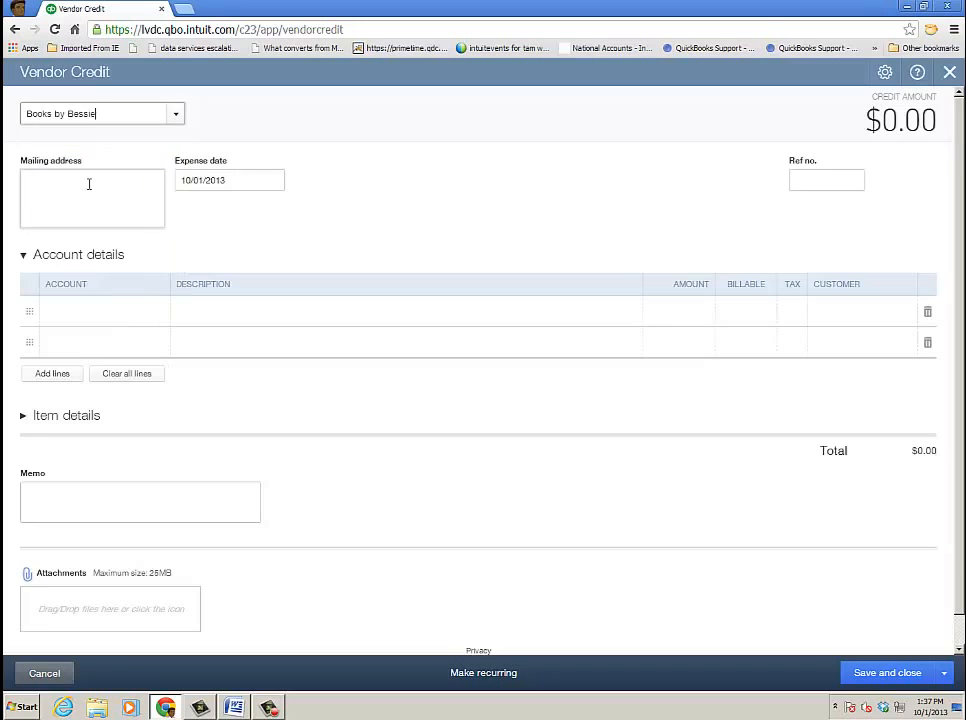
- Add a 50.00 line for the Legal & Professional Fees account to the vendor credit and save it
left_click(127, 317)
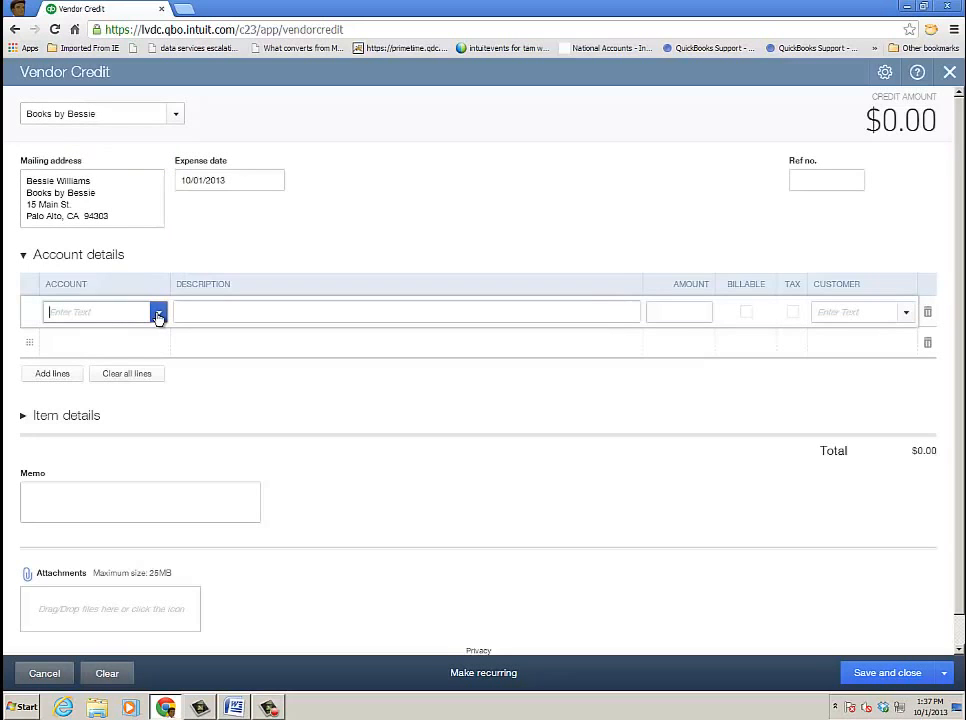
left_click(158, 313)
scroll(155, 458, "down", 4)
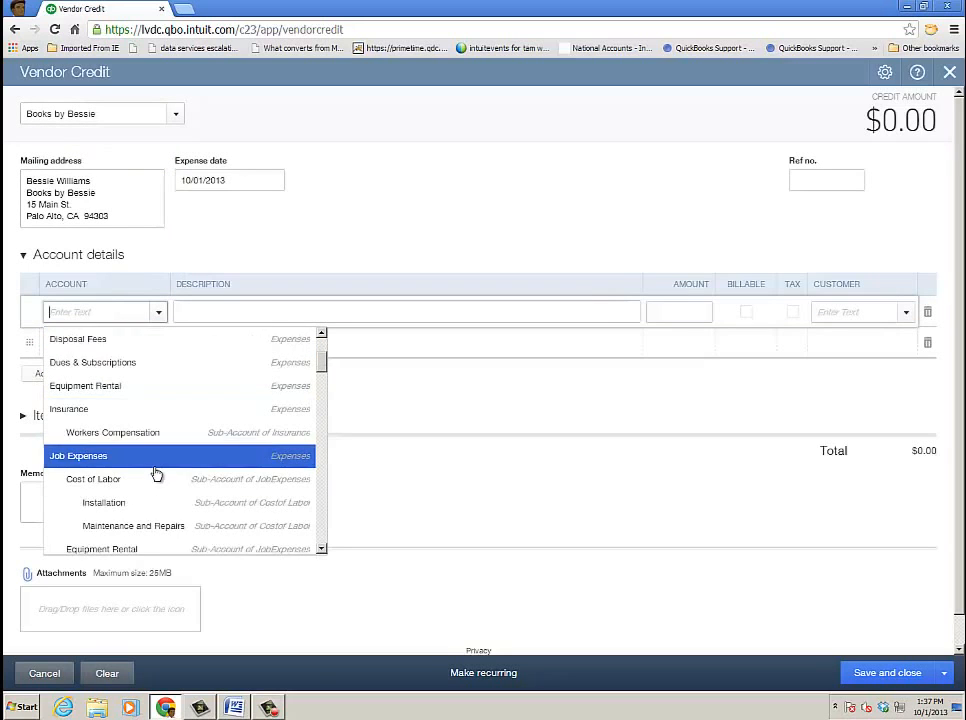
scroll(155, 474, "down", 3)
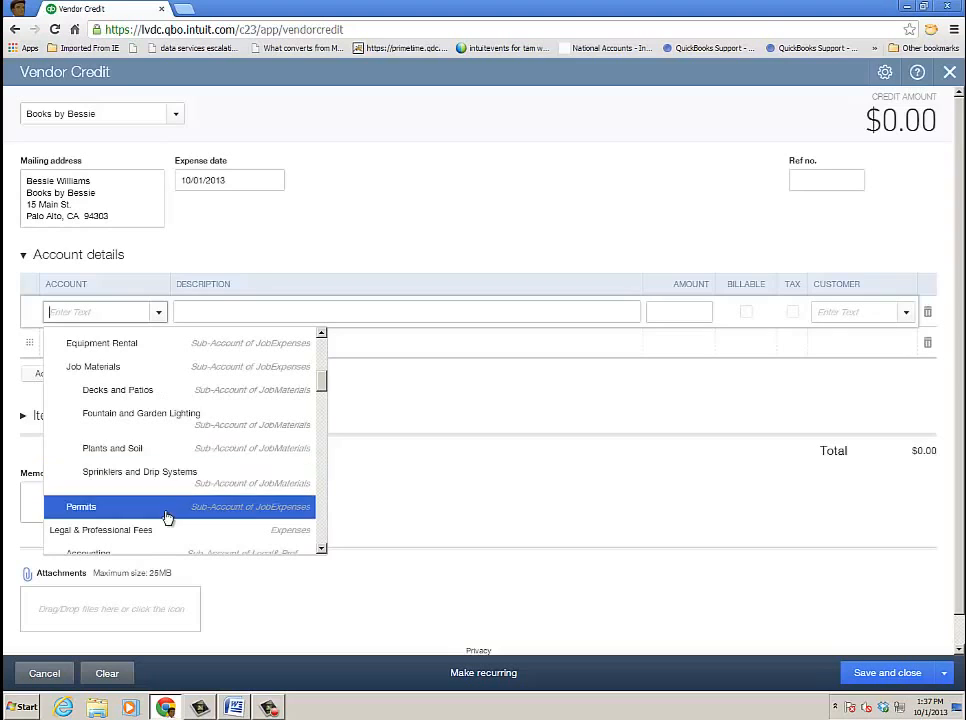
left_click(167, 530)
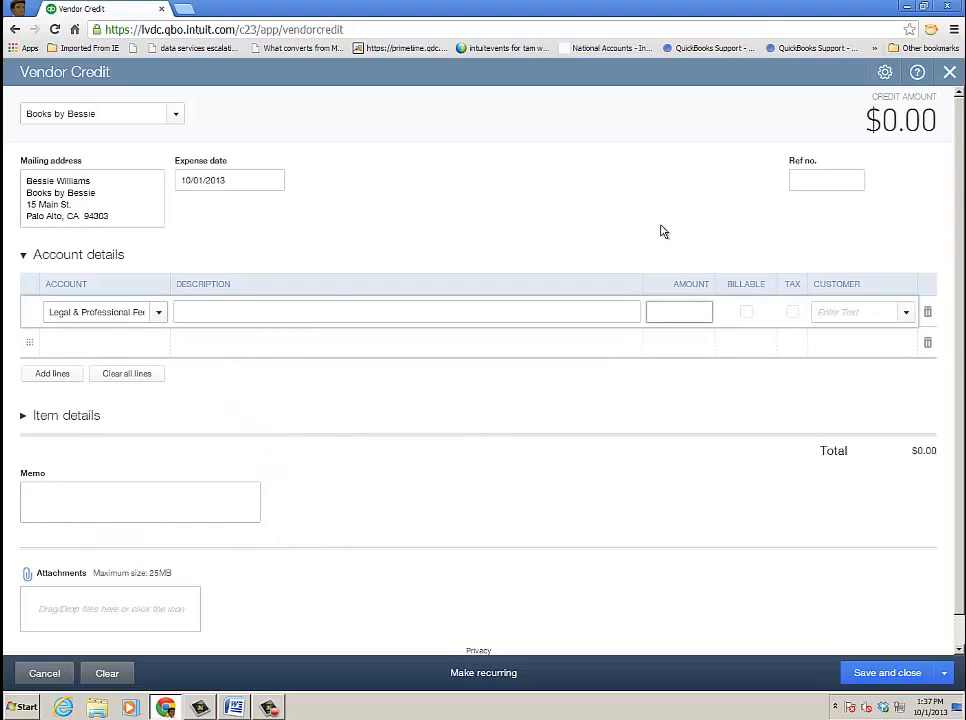
key("Tab")
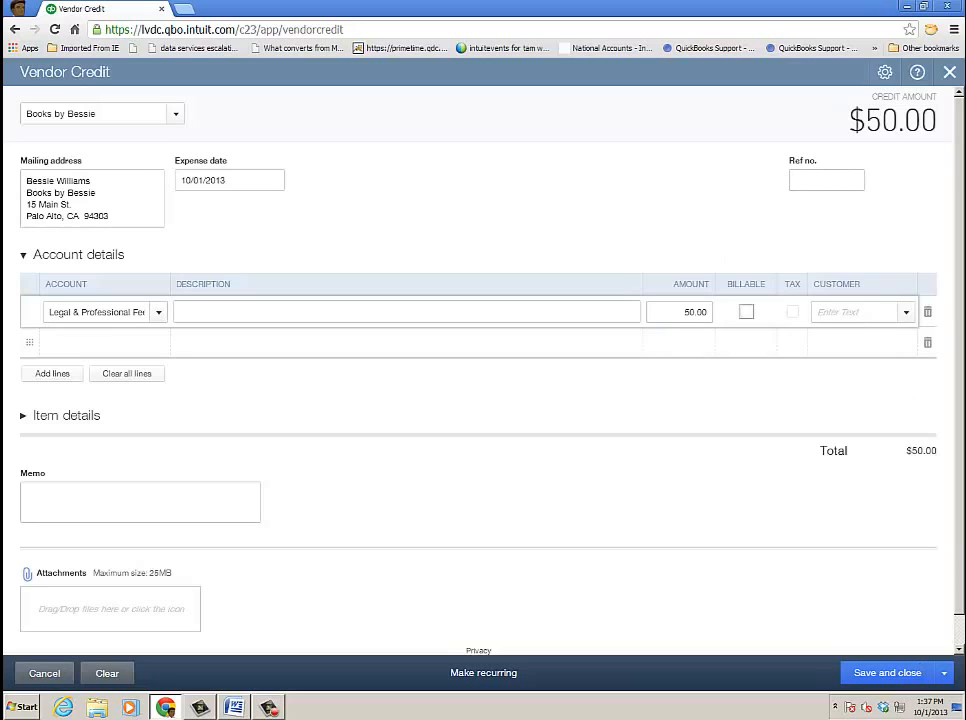
left_click(590, 377)
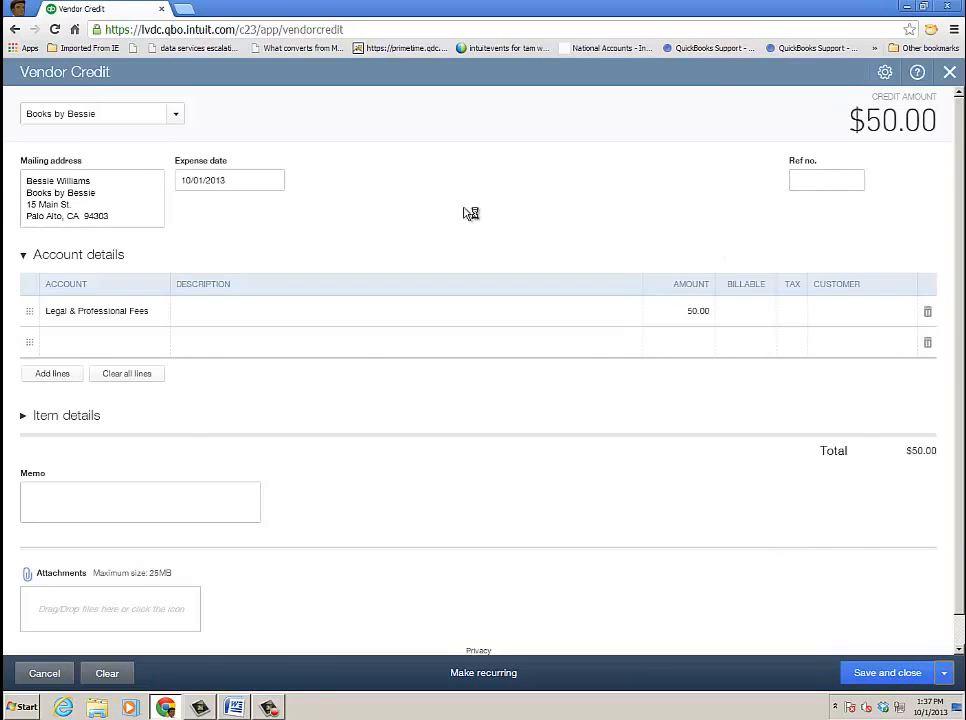
- Open the bill payment page and set the payment account to Checking
left_click(540, 70)
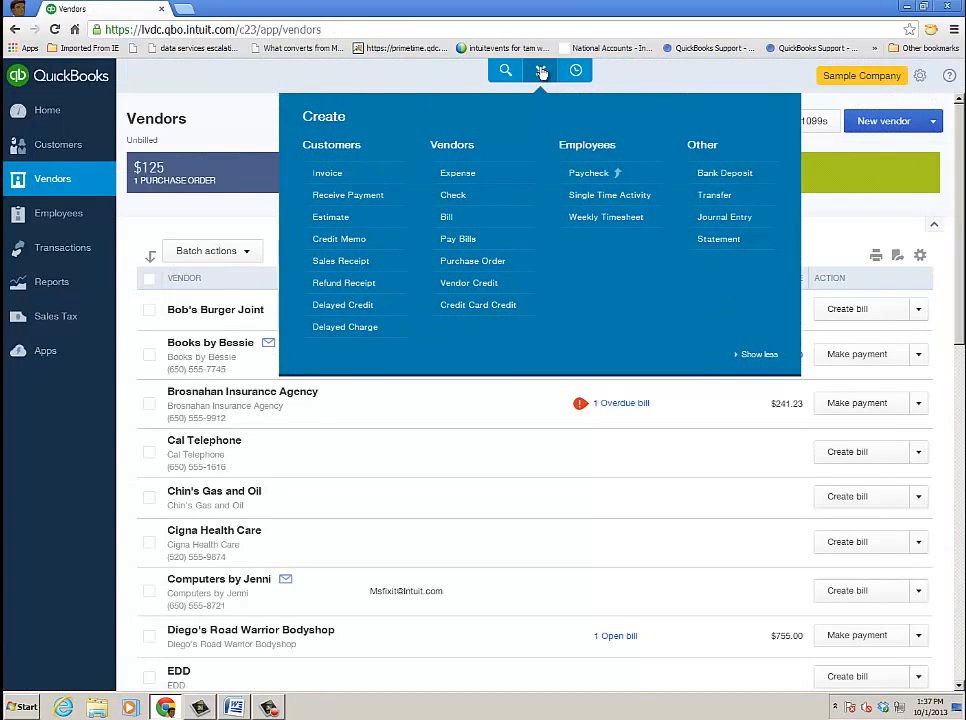
left_click(475, 248)
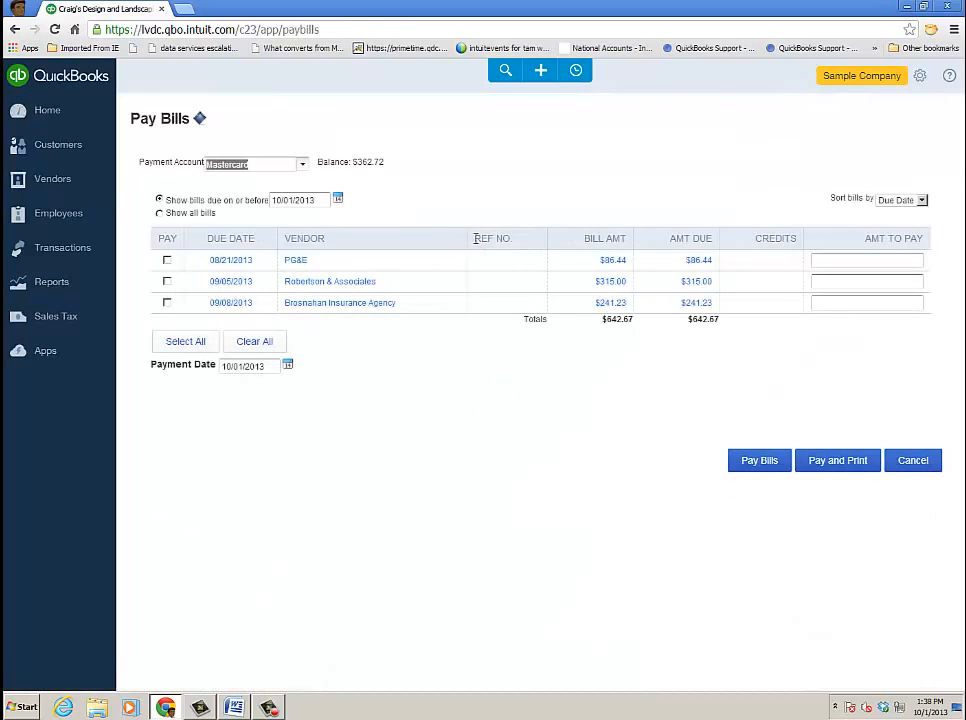
left_click(305, 166)
left_click(275, 179)
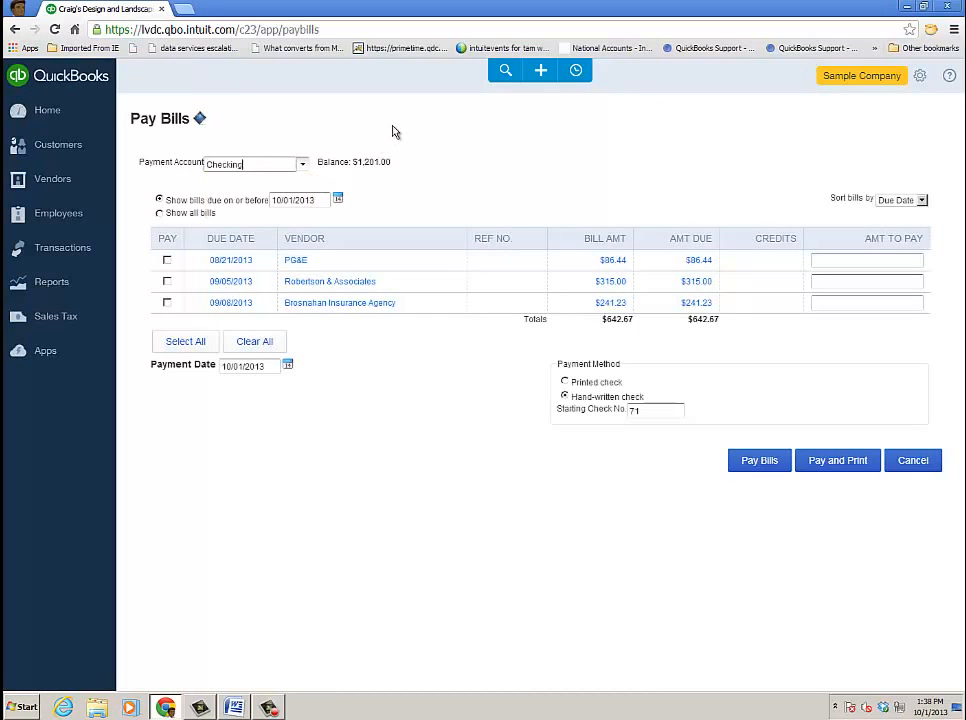
- Show all bills regardless of due date and pay the Books by Bessie bill with its credit applied
left_click(159, 213)
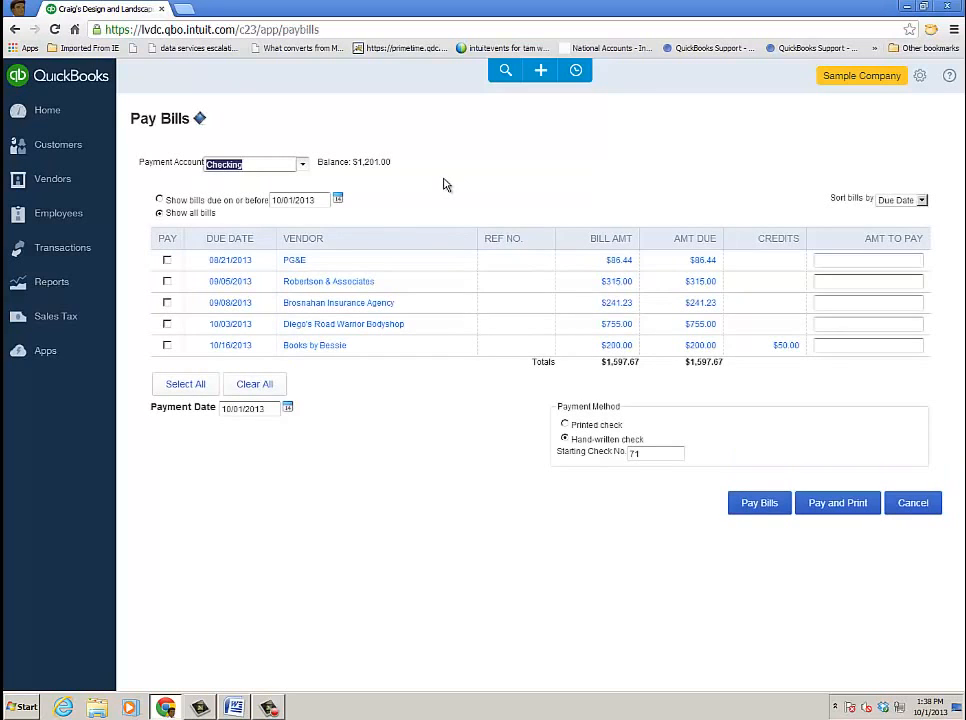
left_click(167, 345)
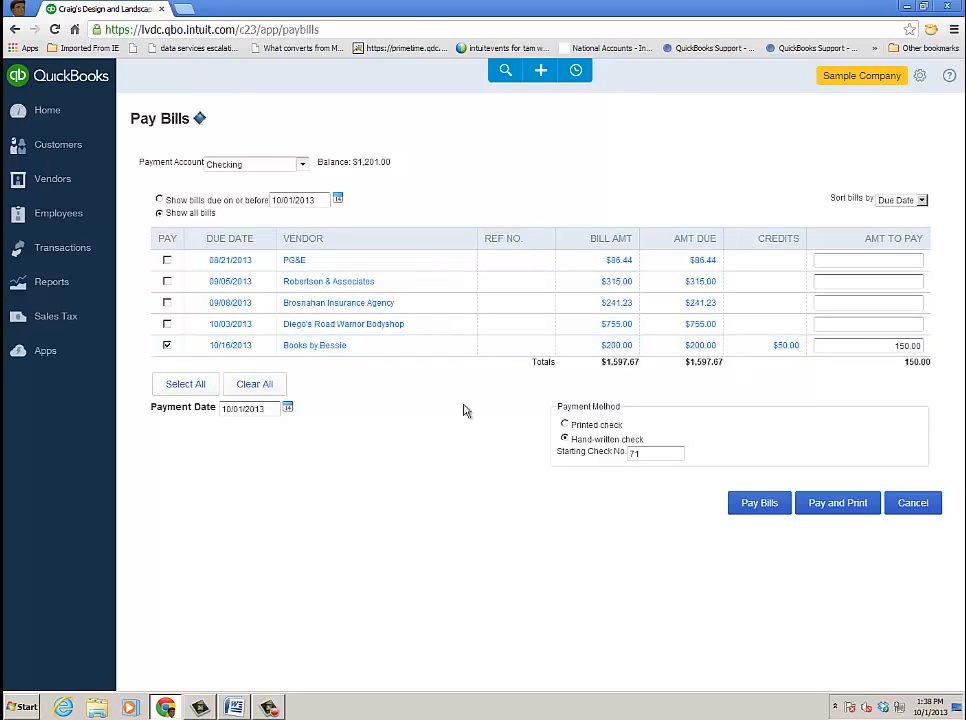
left_click(760, 503)
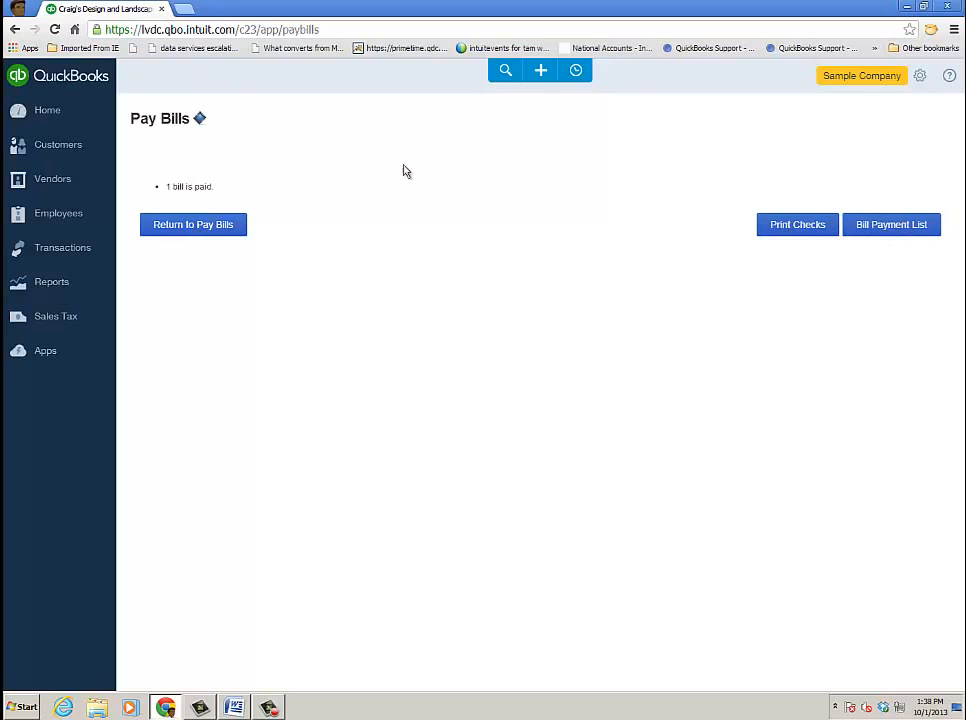
- Return to the home page, open the vendors list, and filter it to show only vendors with open bills
left_click(60, 115)
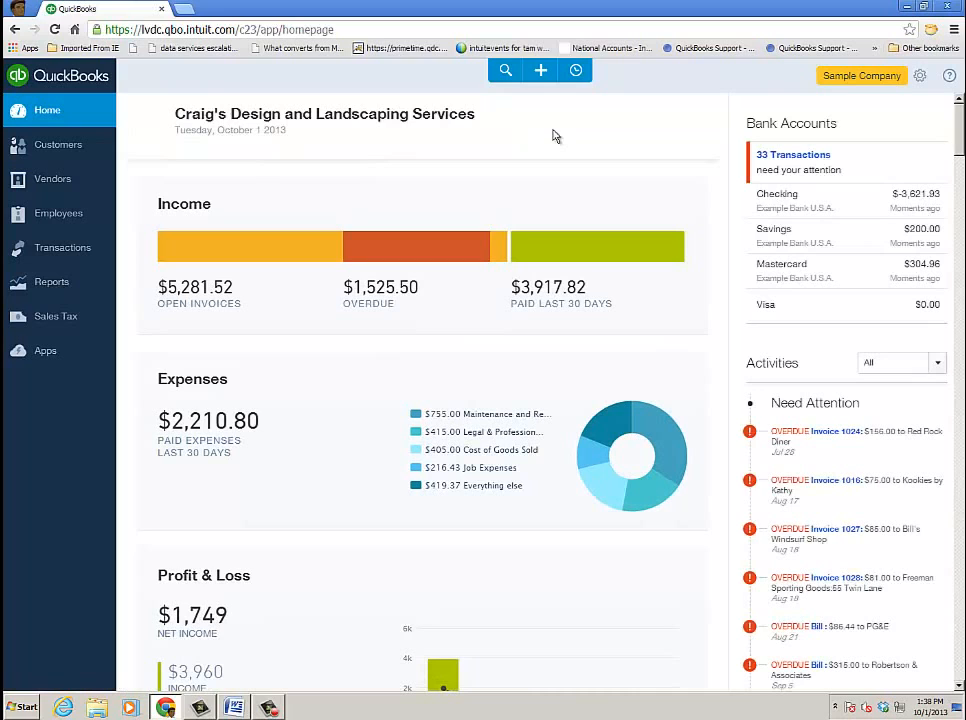
left_click(62, 189)
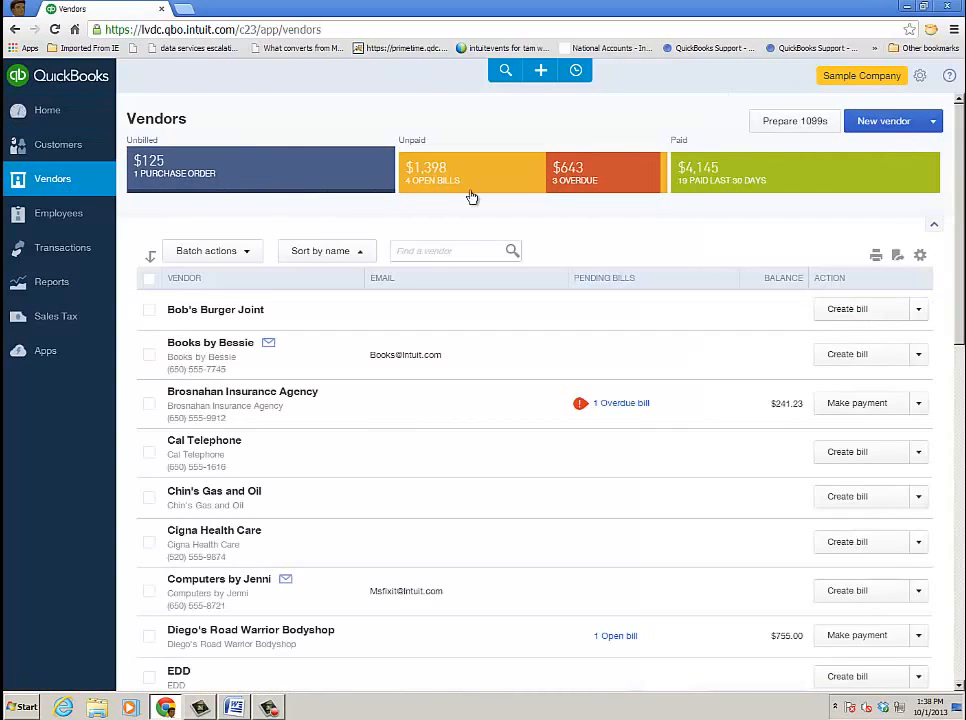
left_click(505, 181)
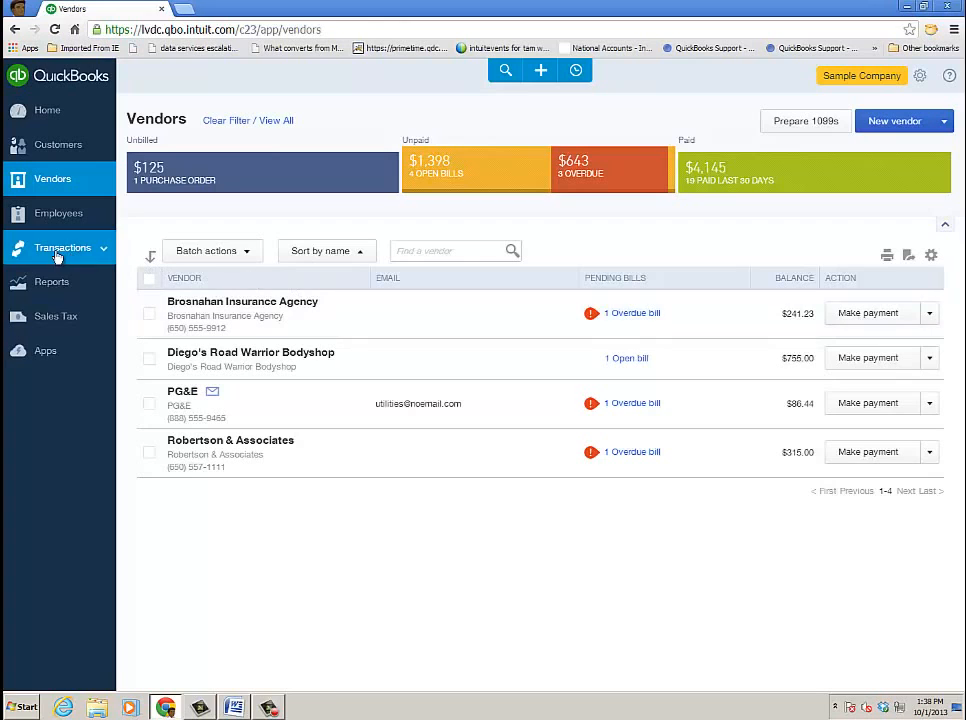
- Open the expense transactions and view the types of new transaction that can be created there
mouse_move(54, 255)
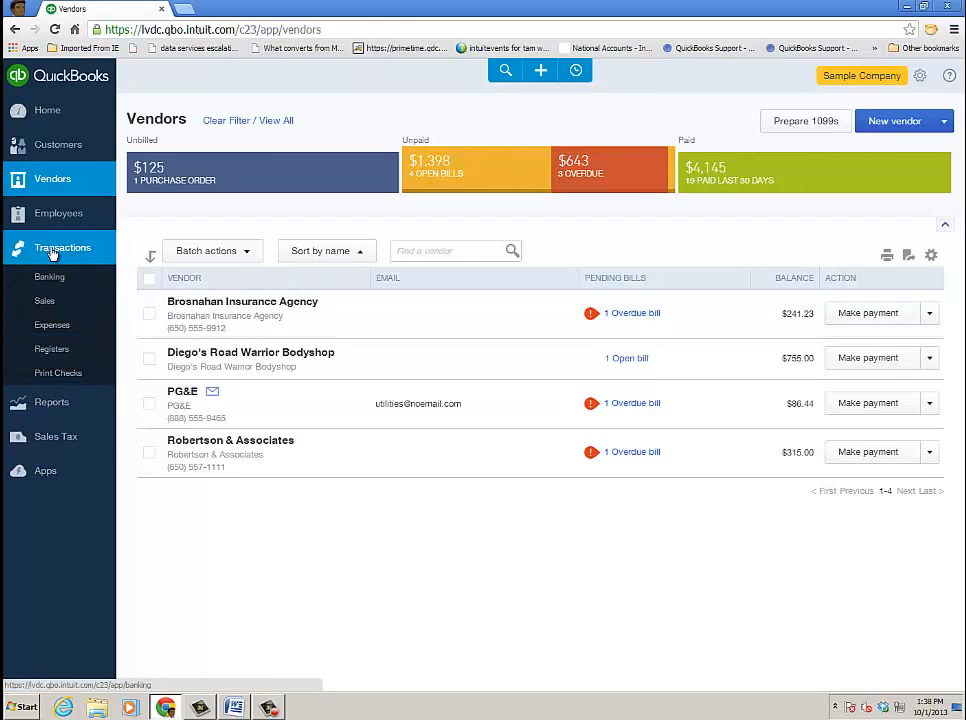
left_click(48, 325)
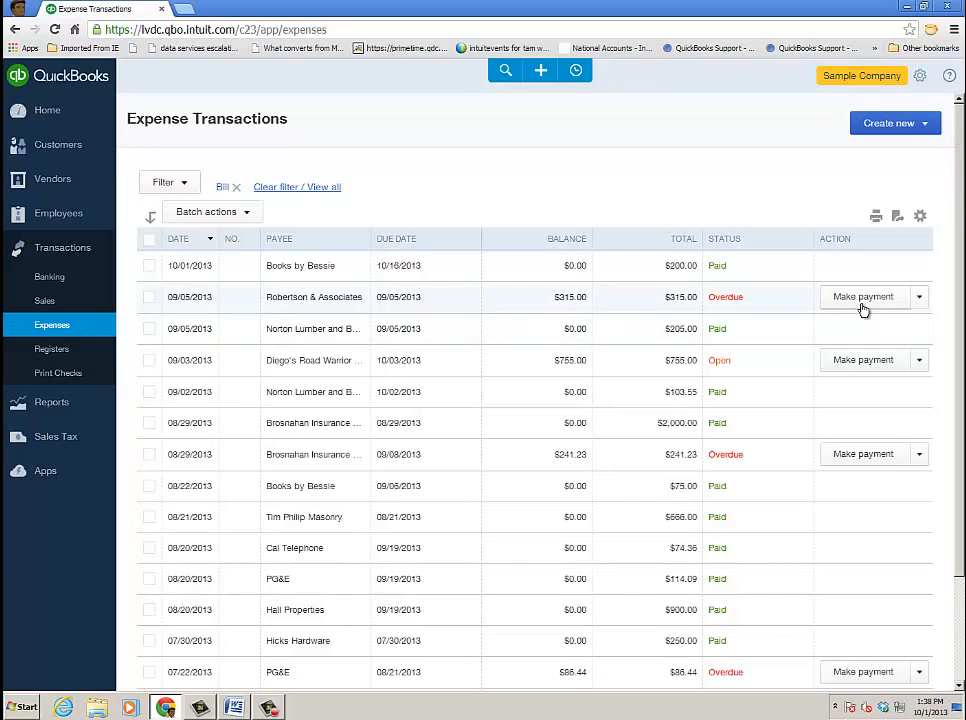
left_click(925, 125)
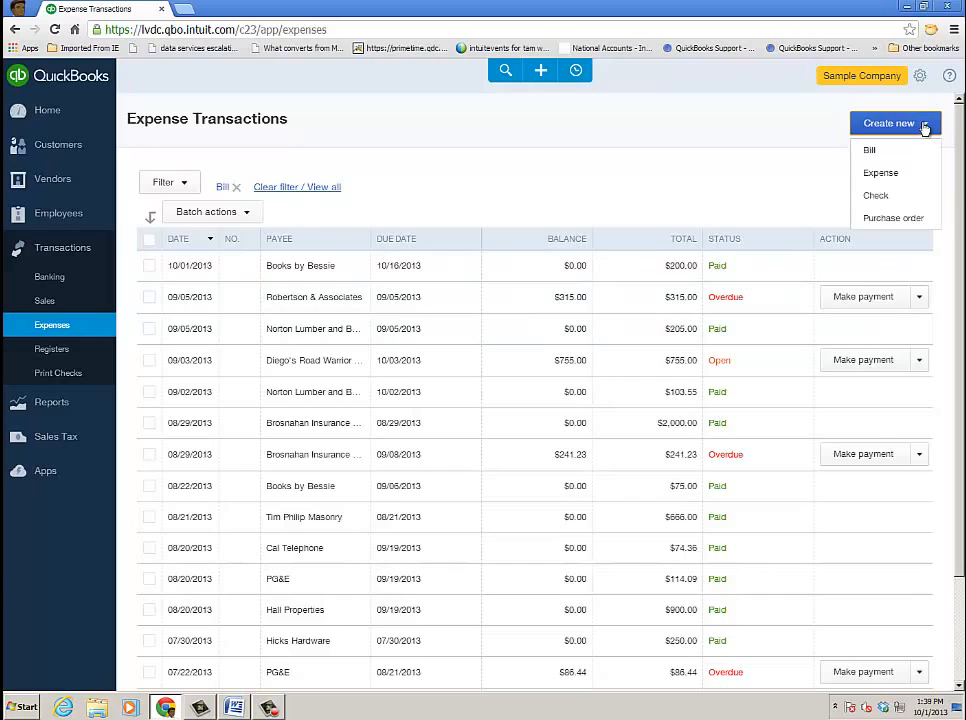
left_click(622, 205)
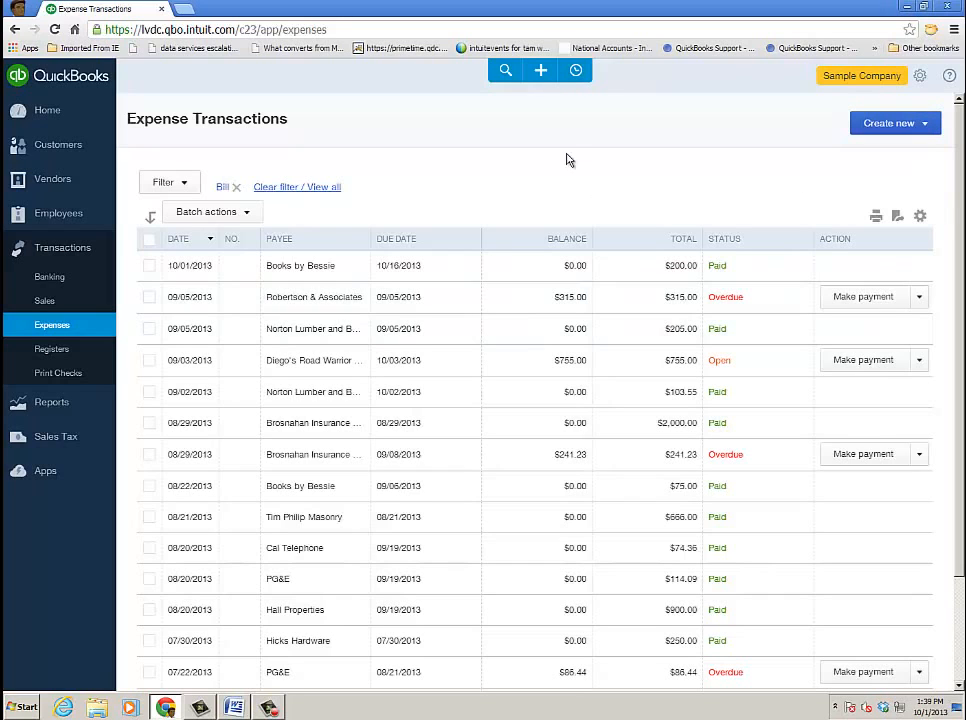
- Review the vendor transaction types available for quick creation, and return to the home page
left_click(540, 76)
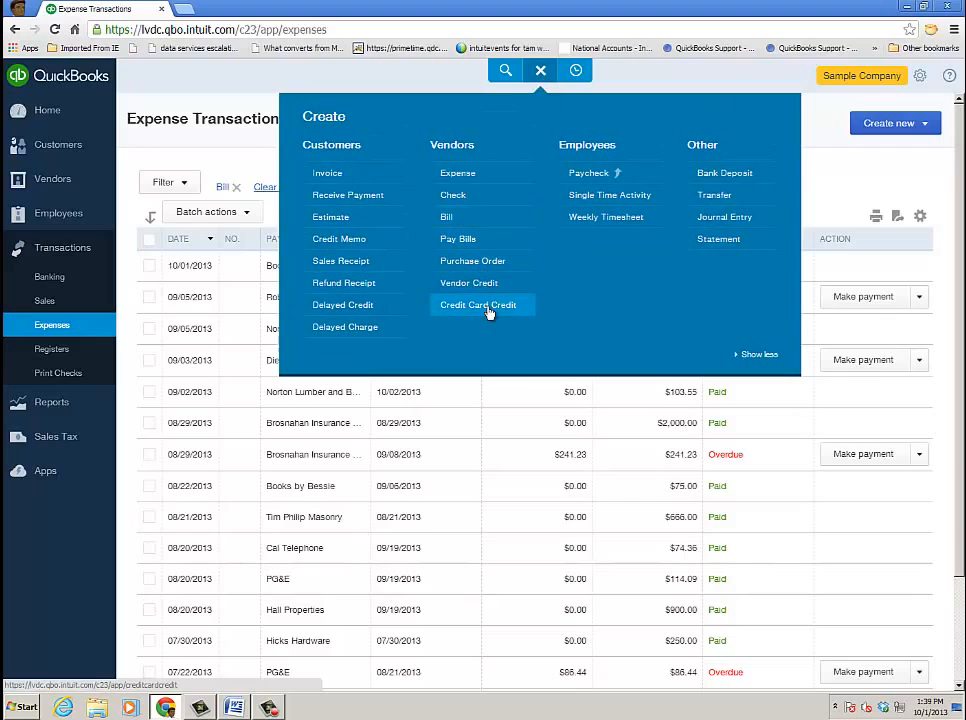
left_click(541, 72)
left_click(30, 110)
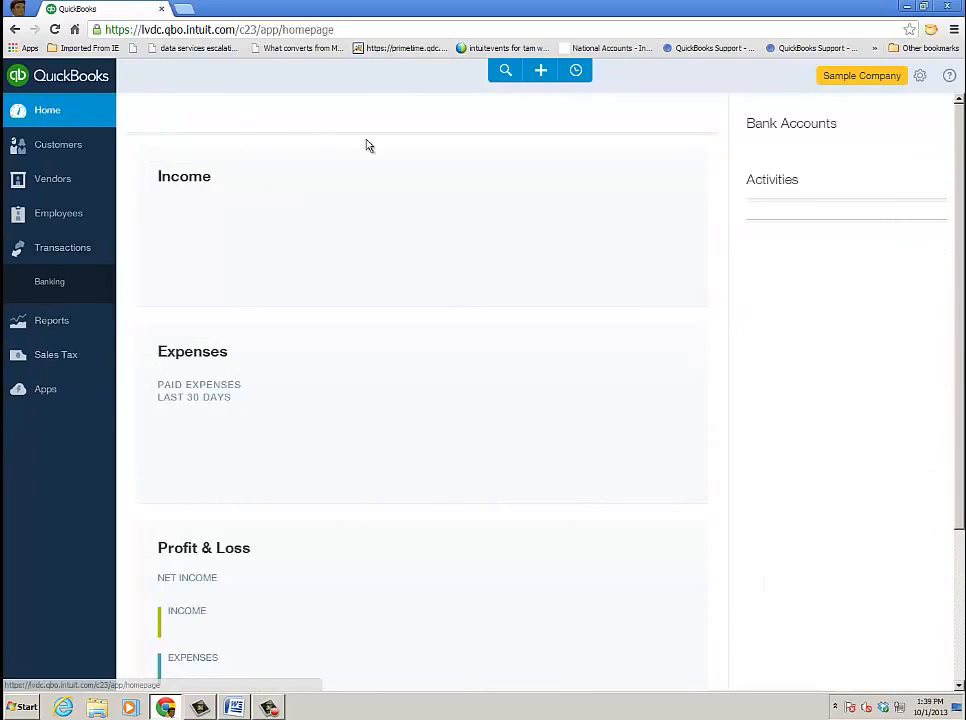